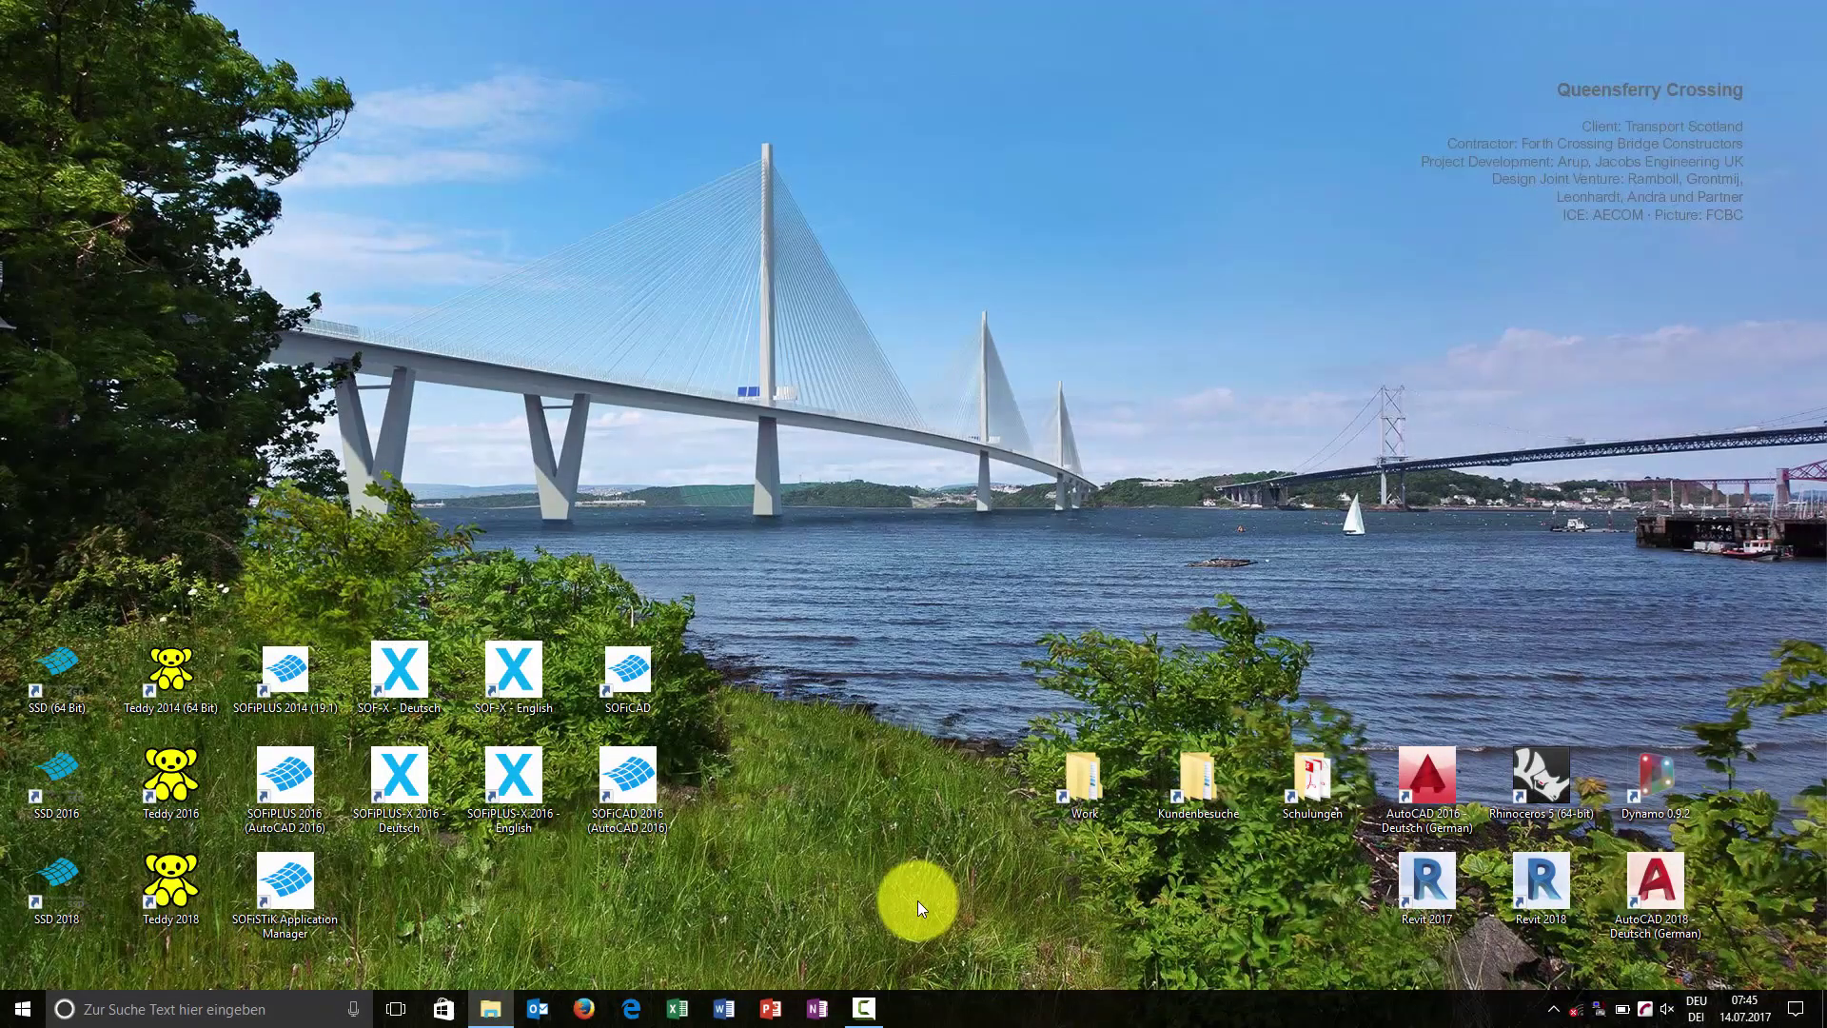
In SOFiSTiK Structural Desktop 2018, start a new project named slab-movie-01 in the Test_2018 folder, titled Simple Slab.
double_click(68, 873)
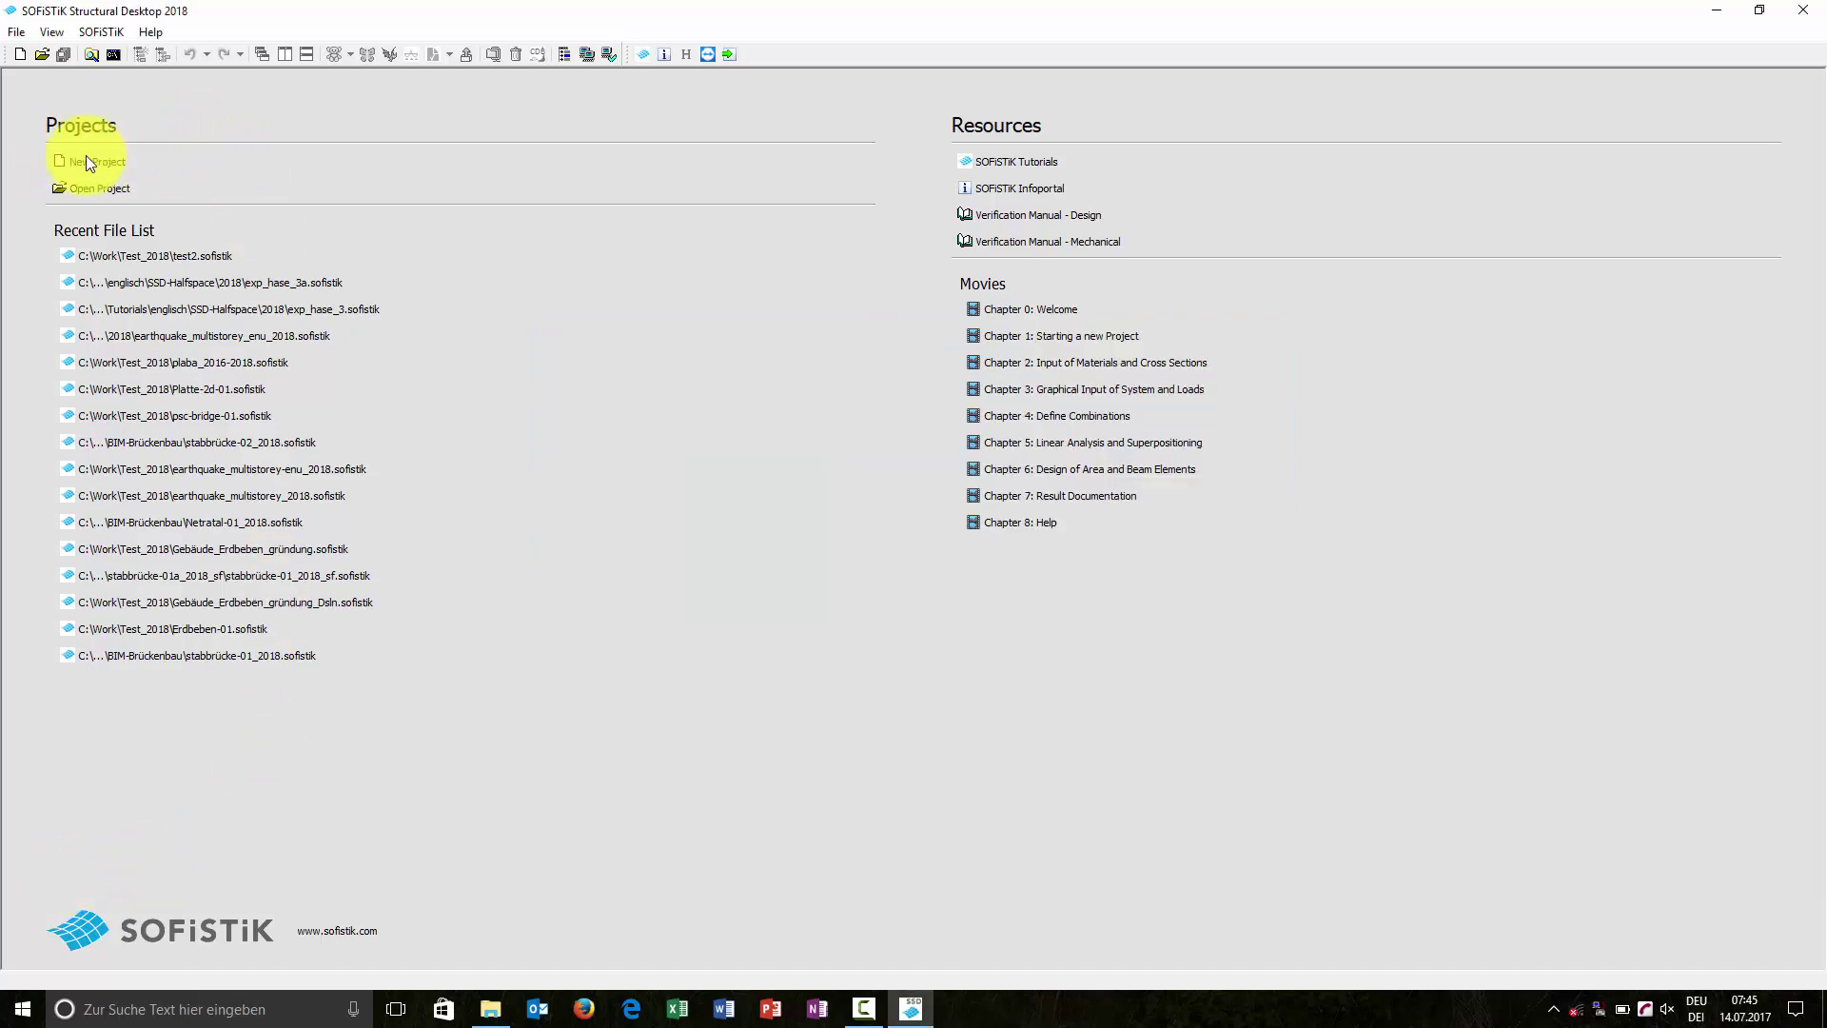
click(111, 160)
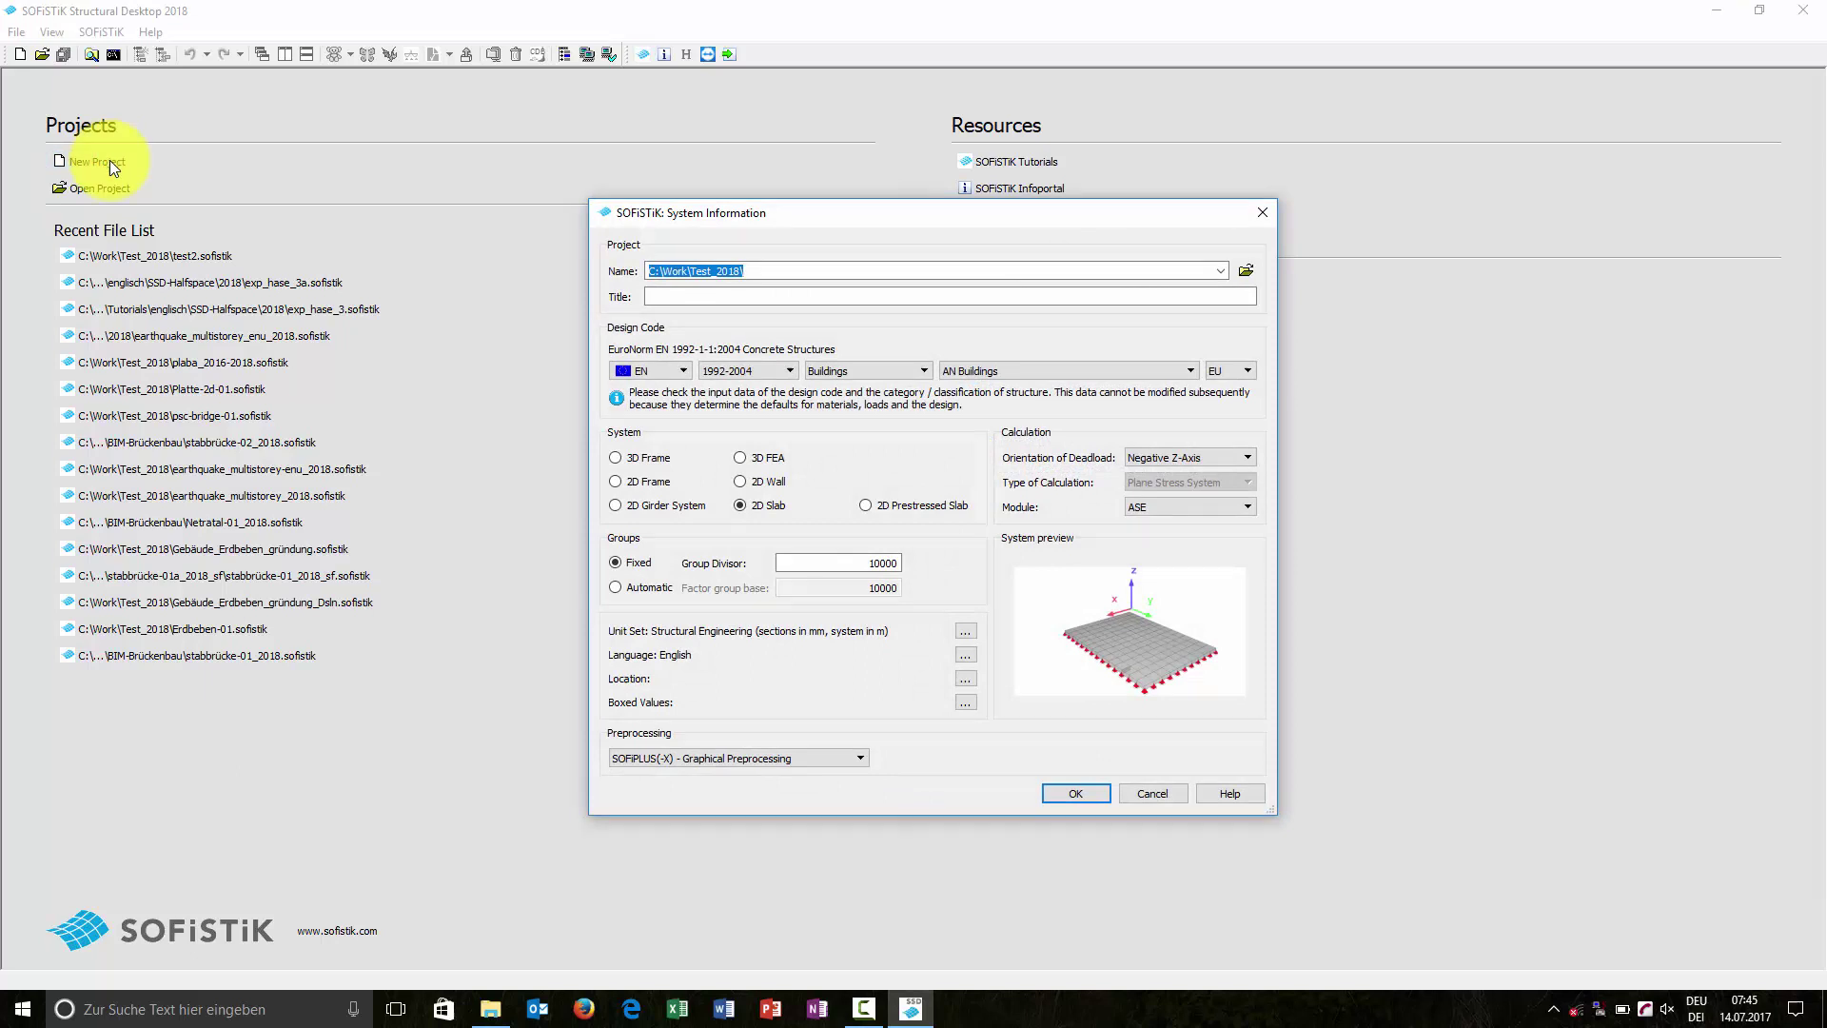
click(1250, 274)
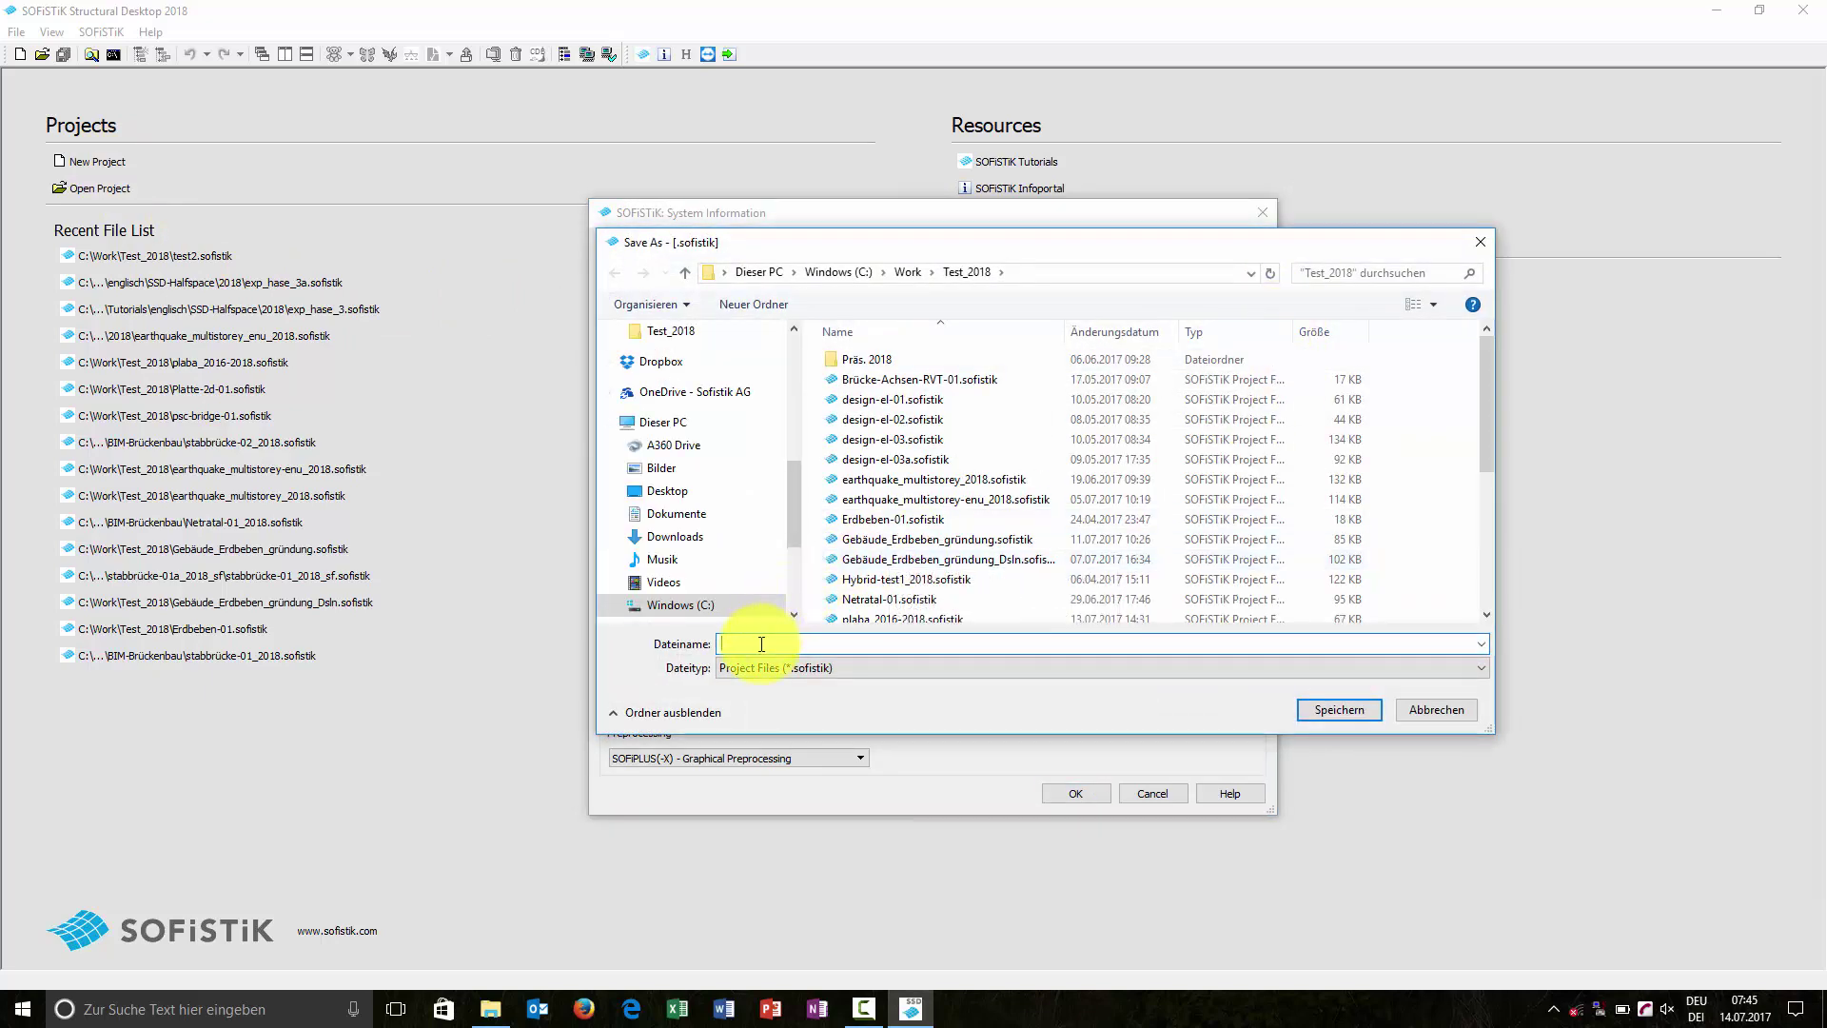
text(slab)
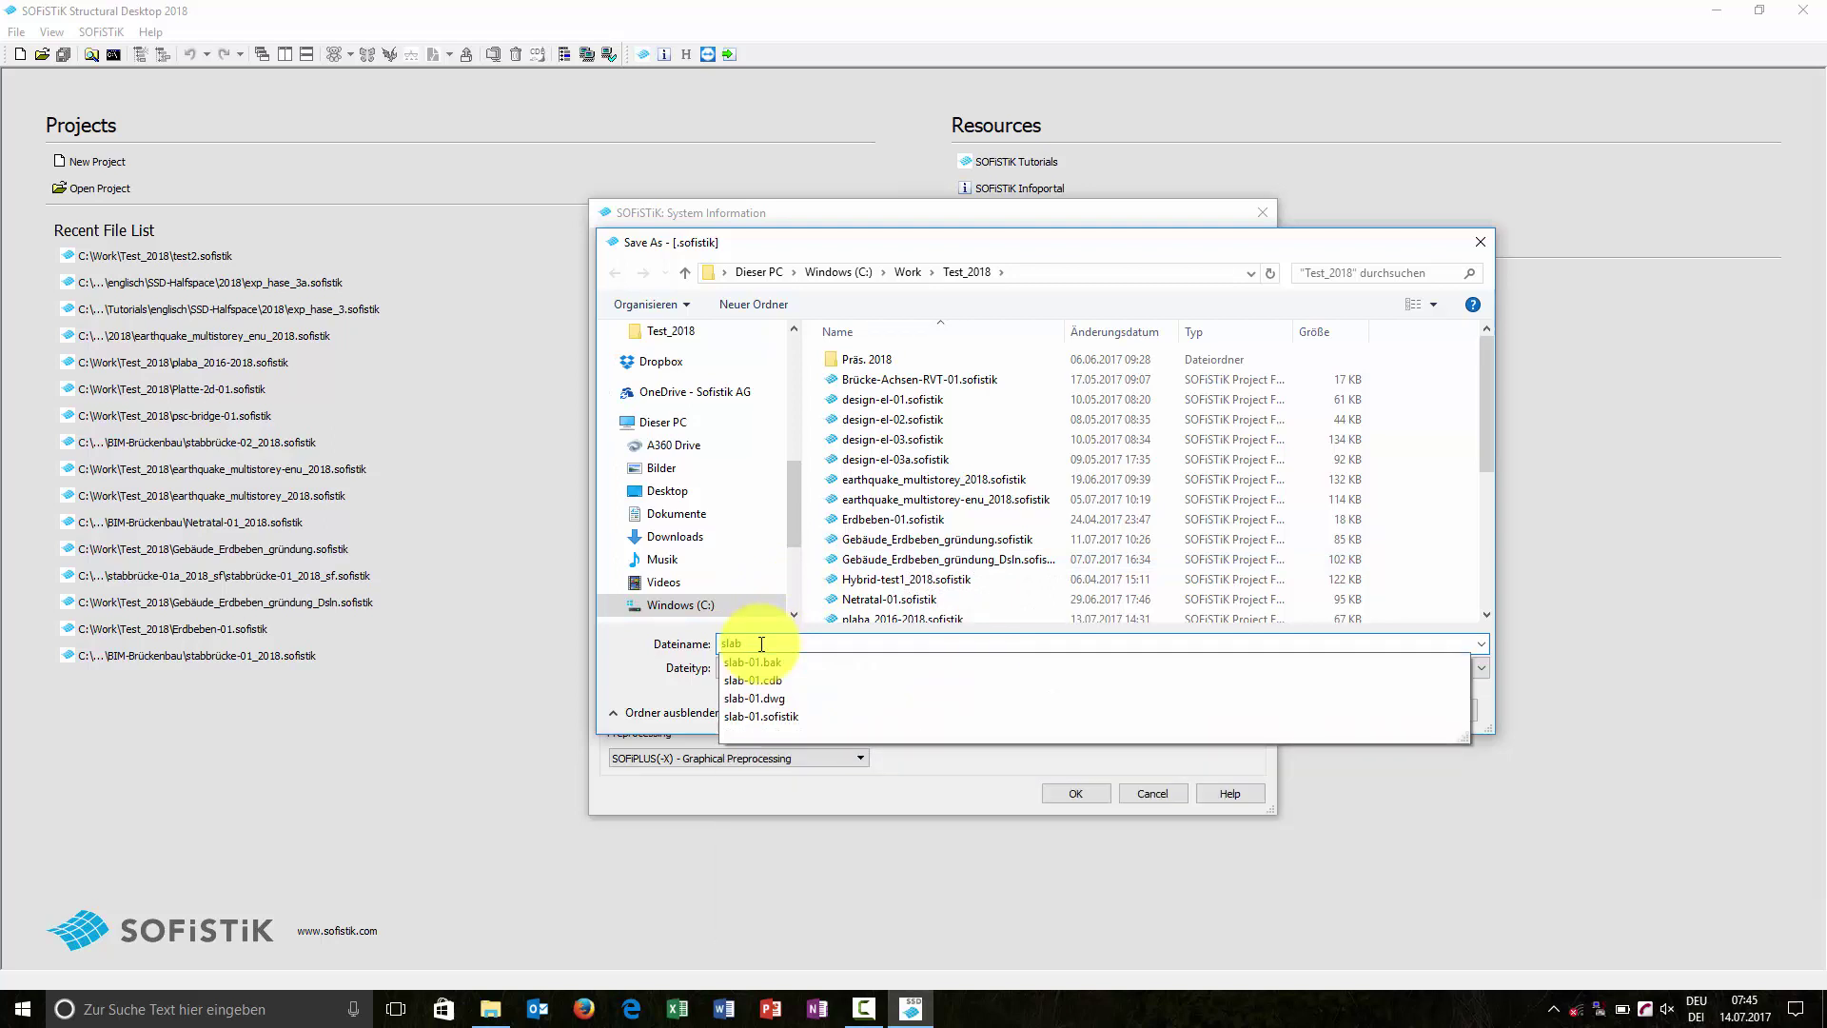
text(-movie)
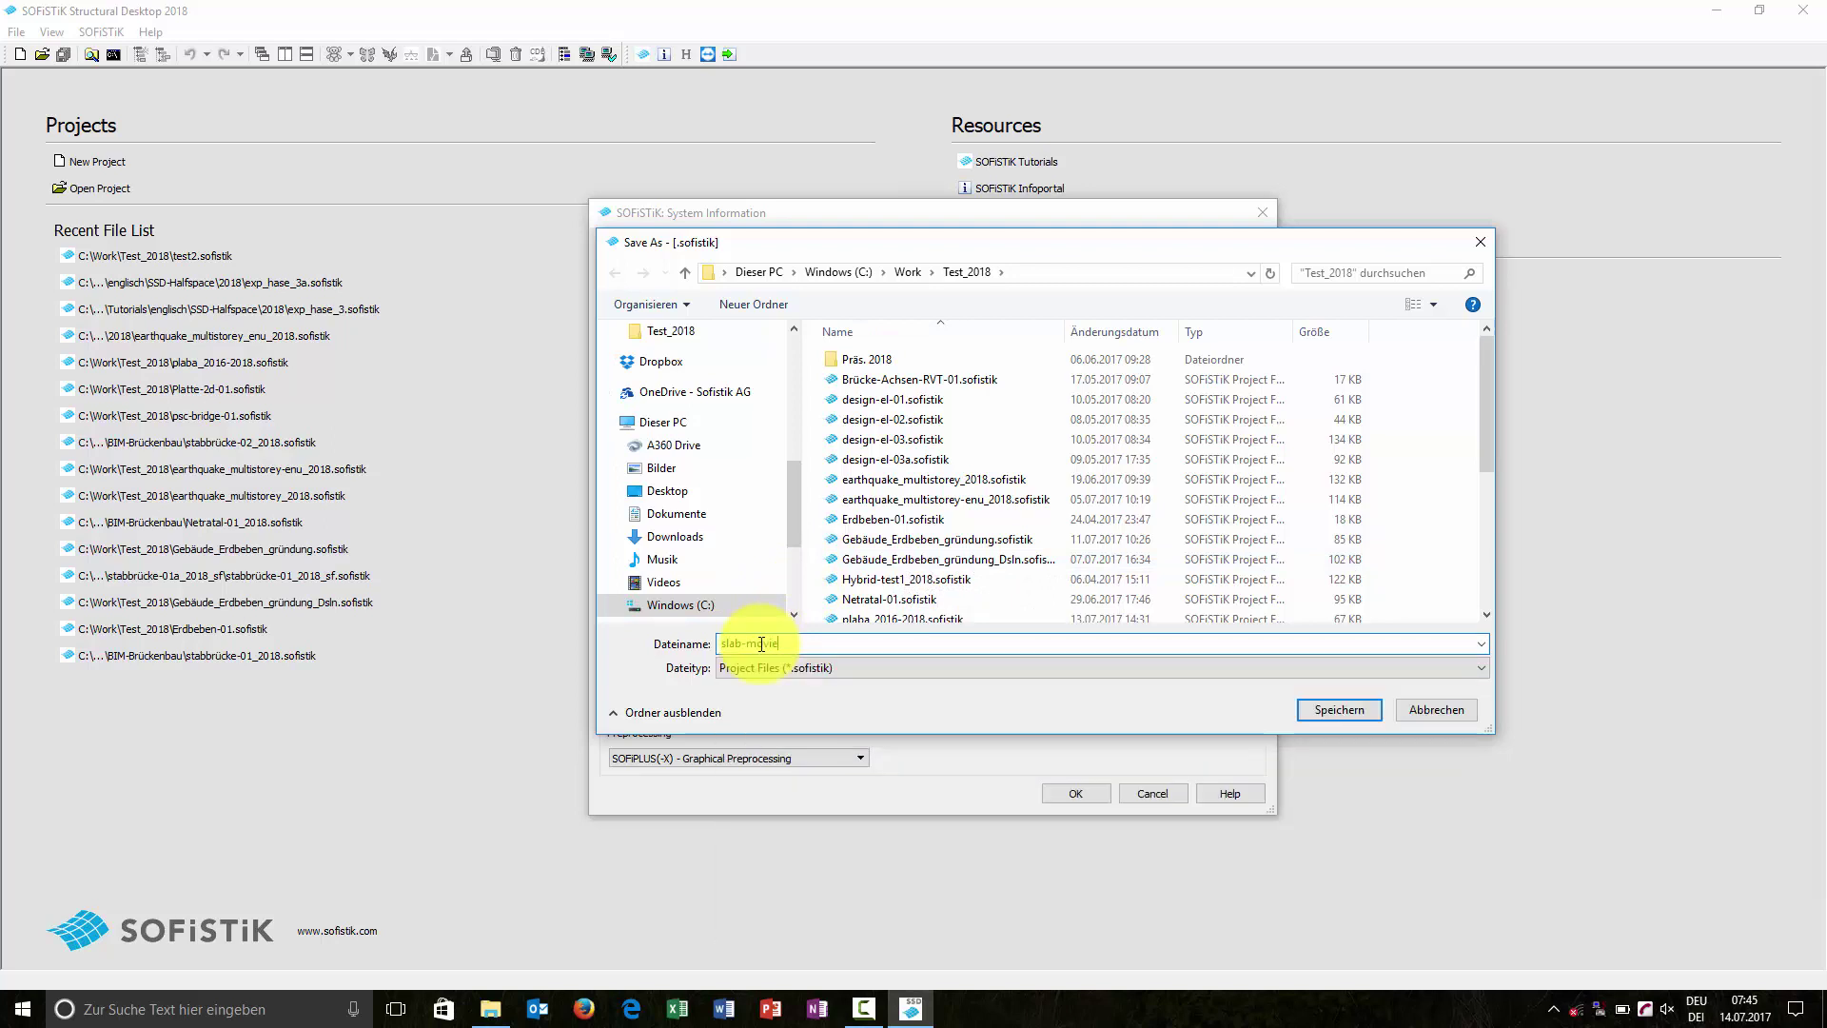
text(-01)
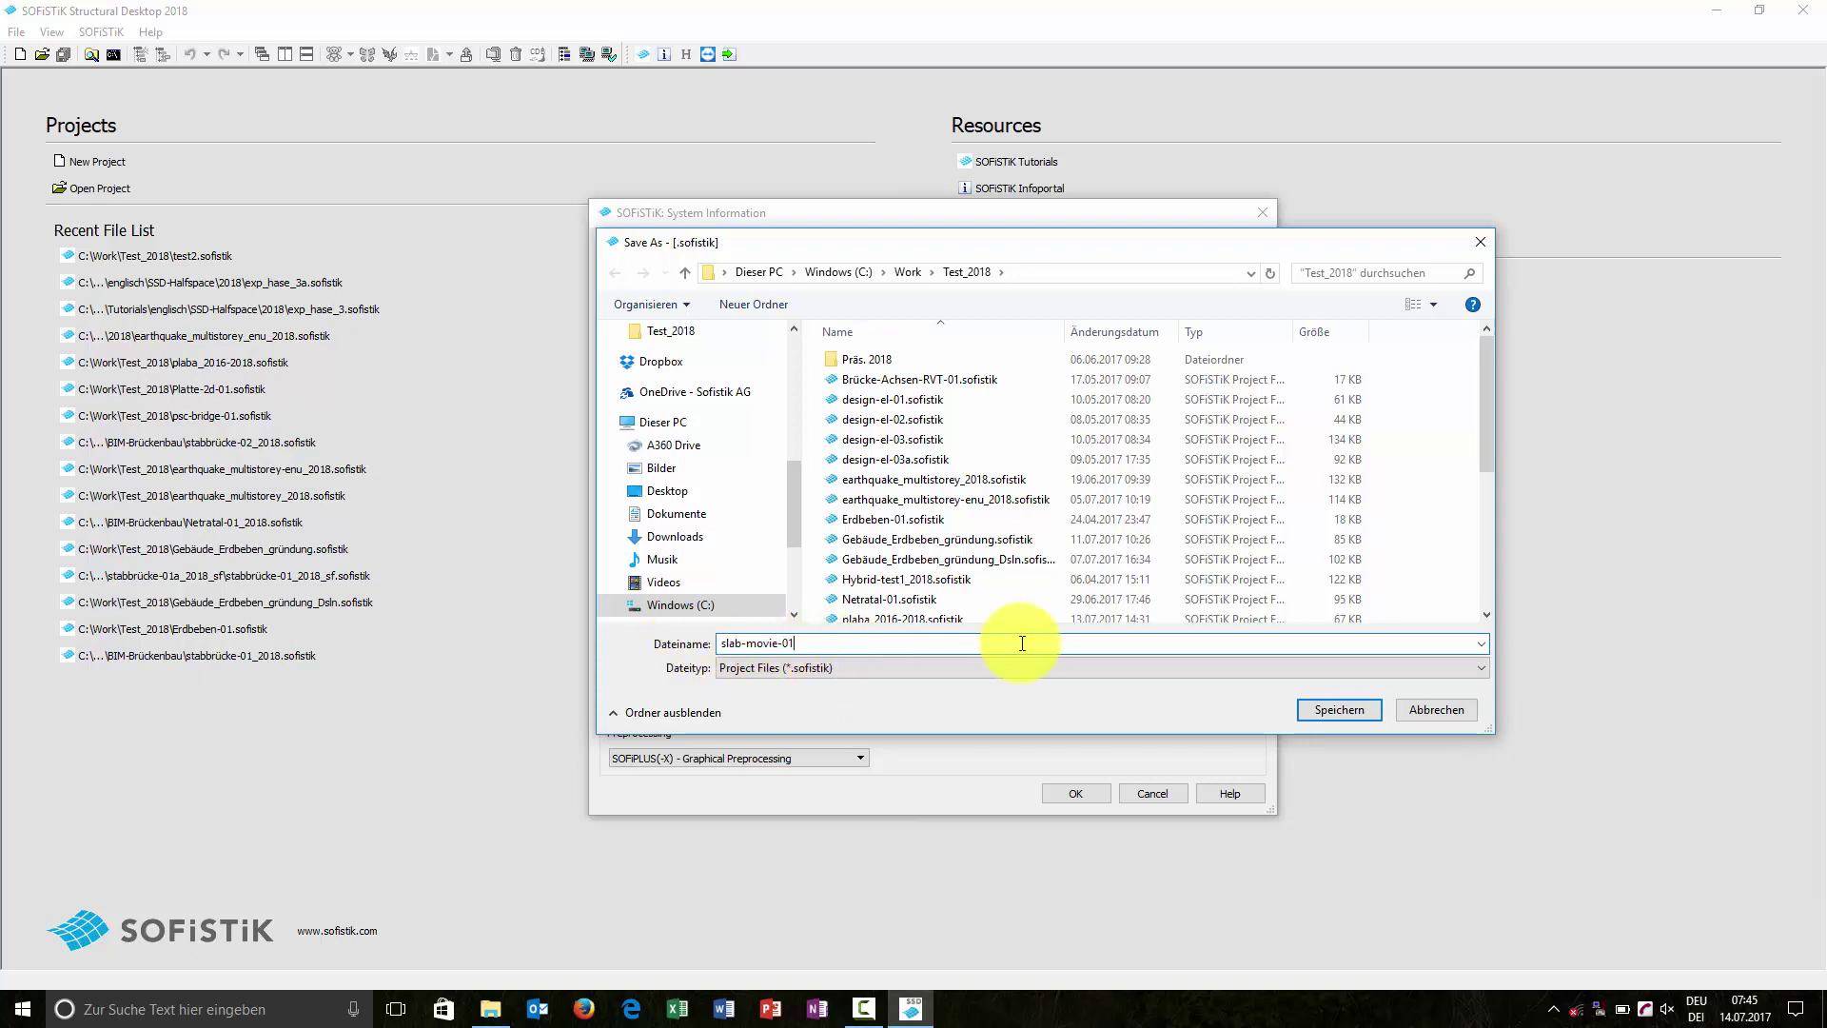
click(1342, 709)
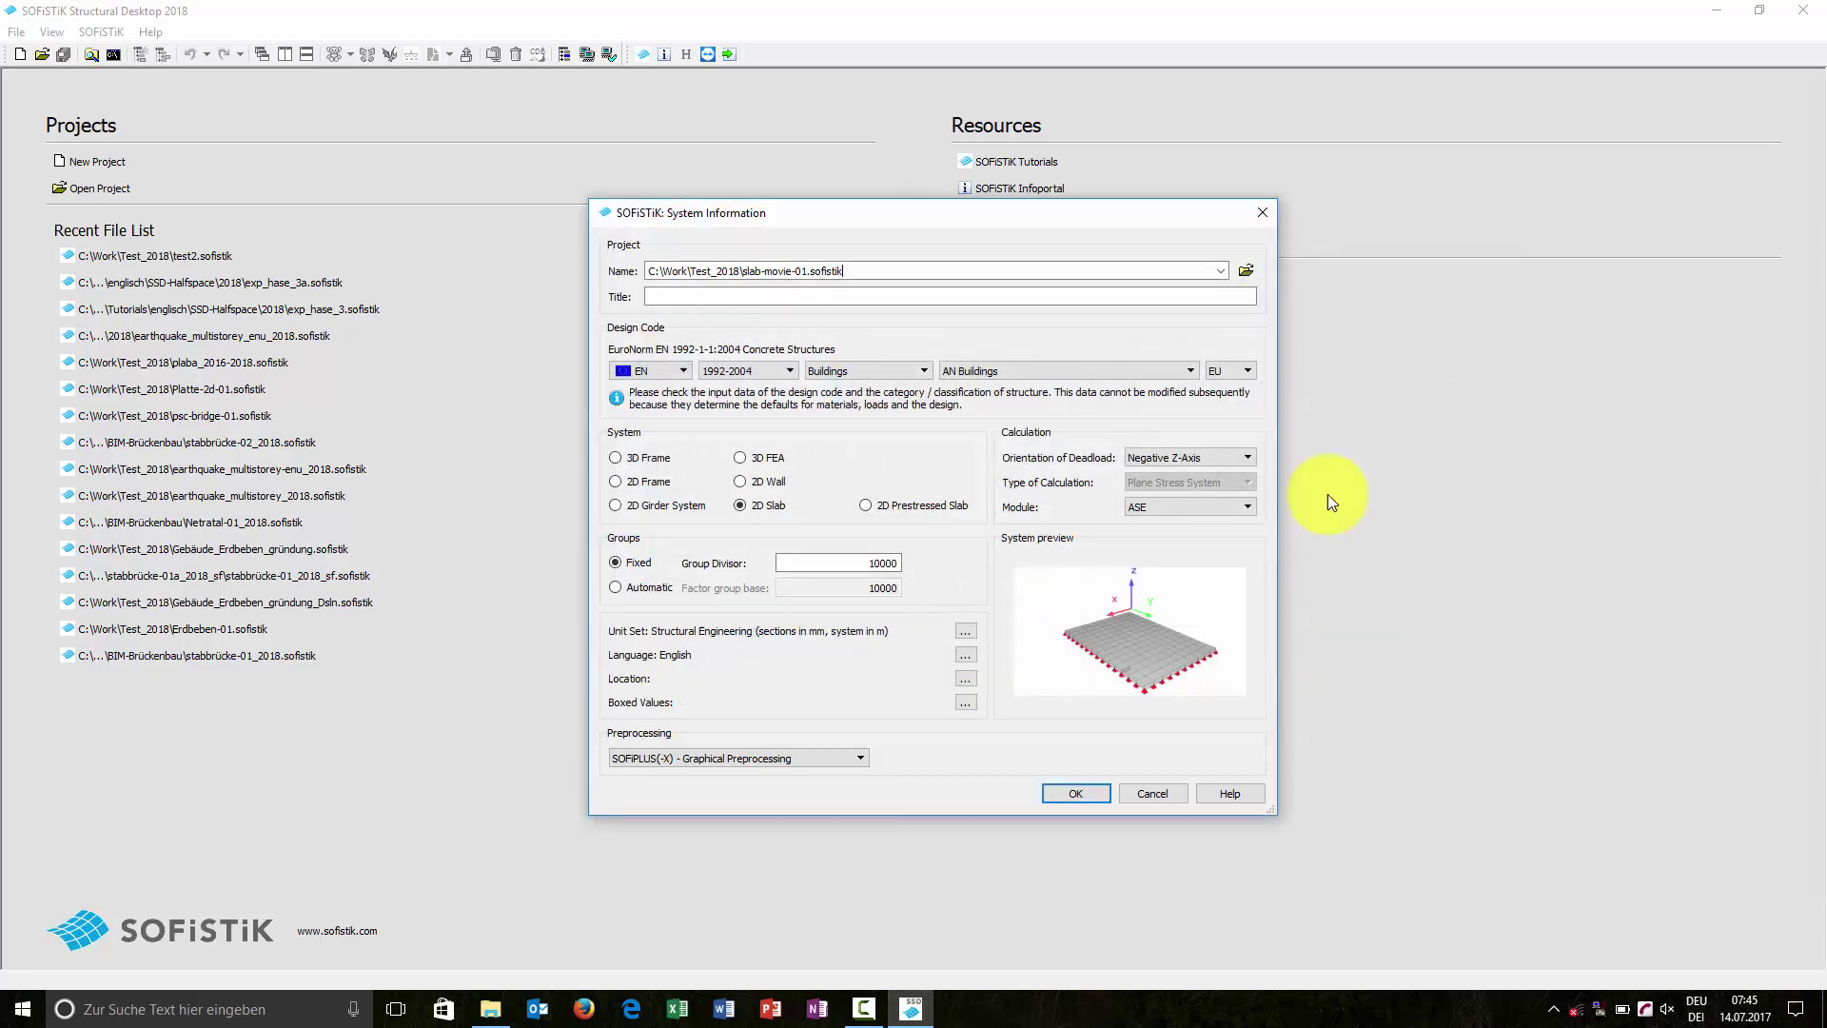
click(764, 295)
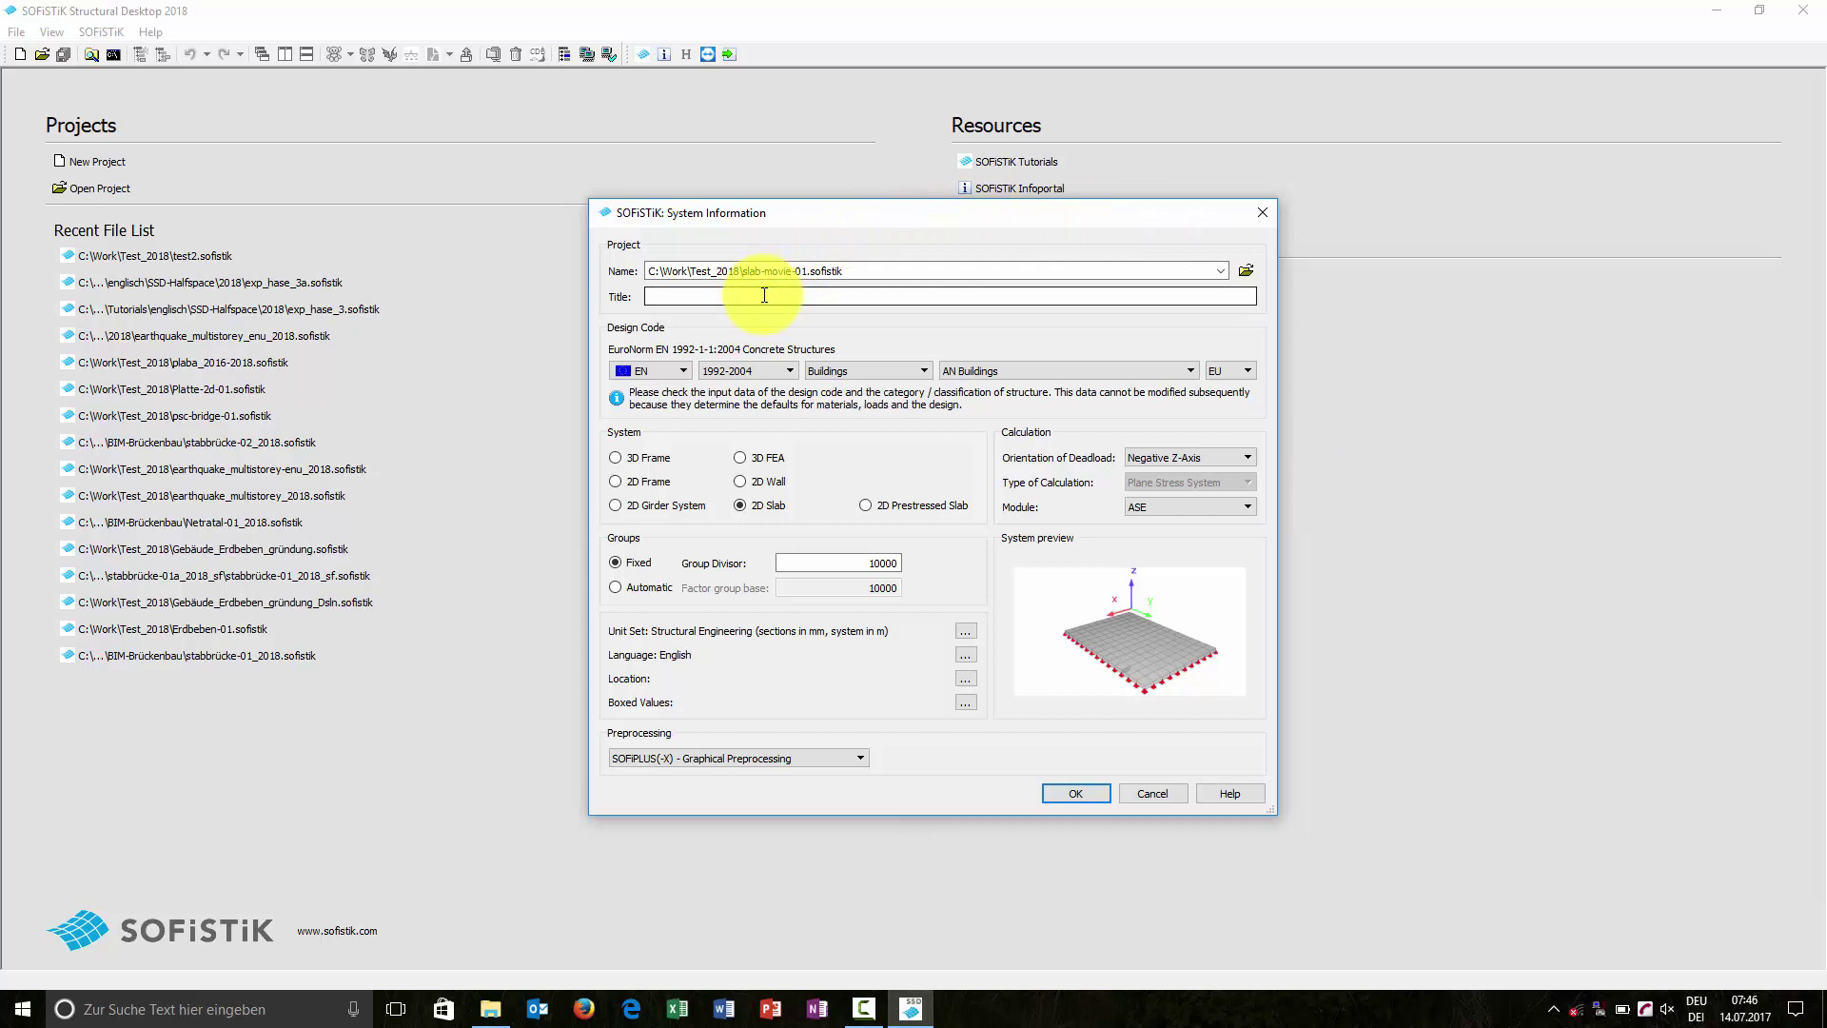
text(Simple Slab)
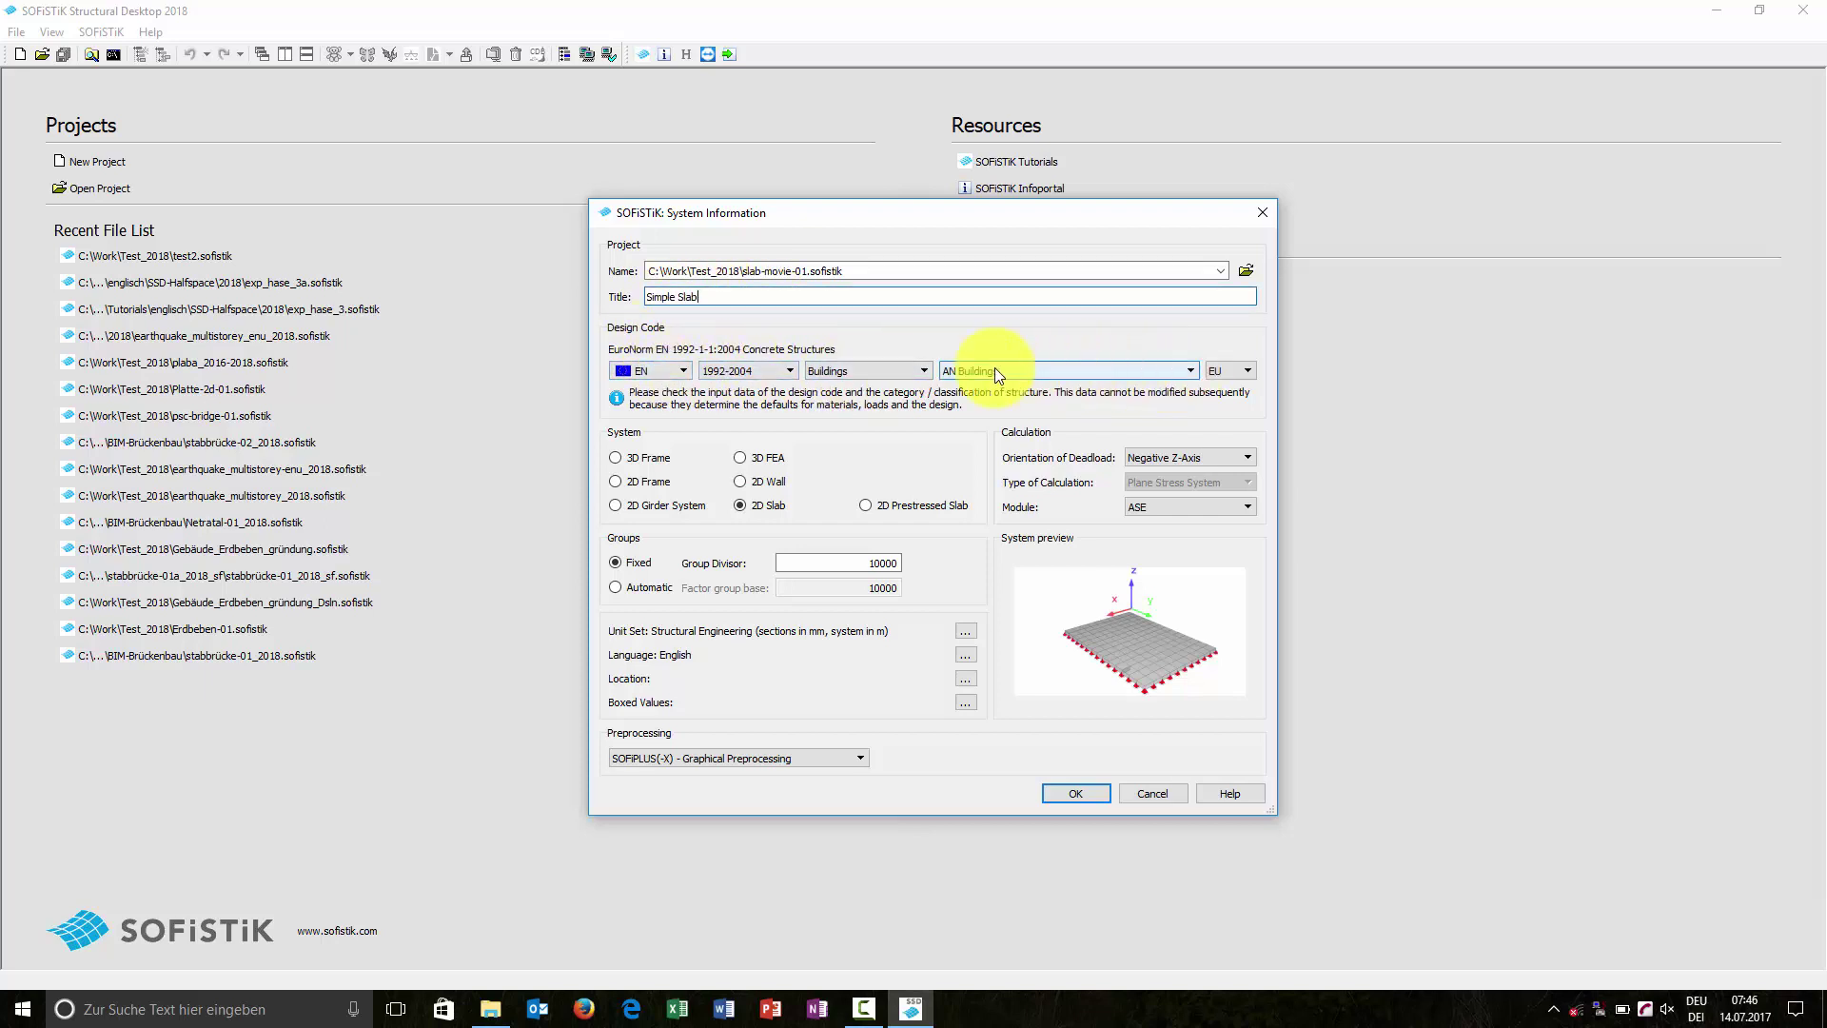
Select the EN design code with the Buildings category and the 2D Slab system type for the project.
click(661, 370)
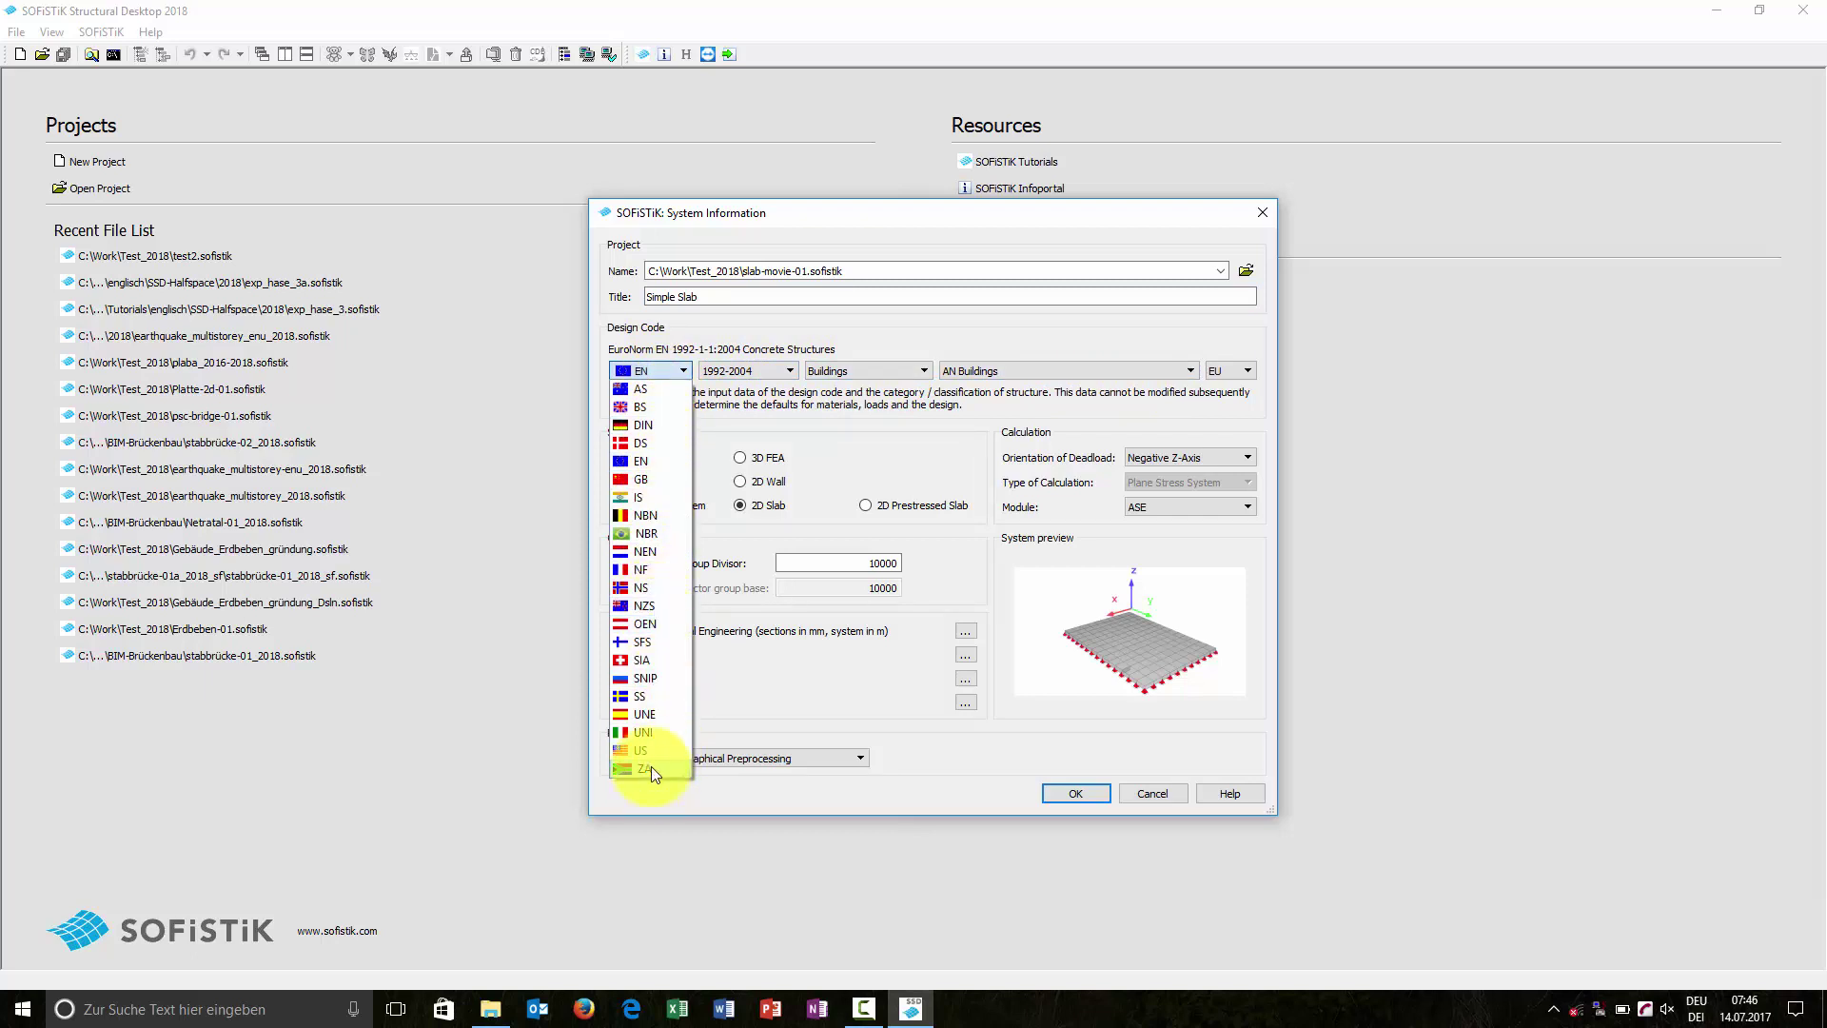
click(643, 461)
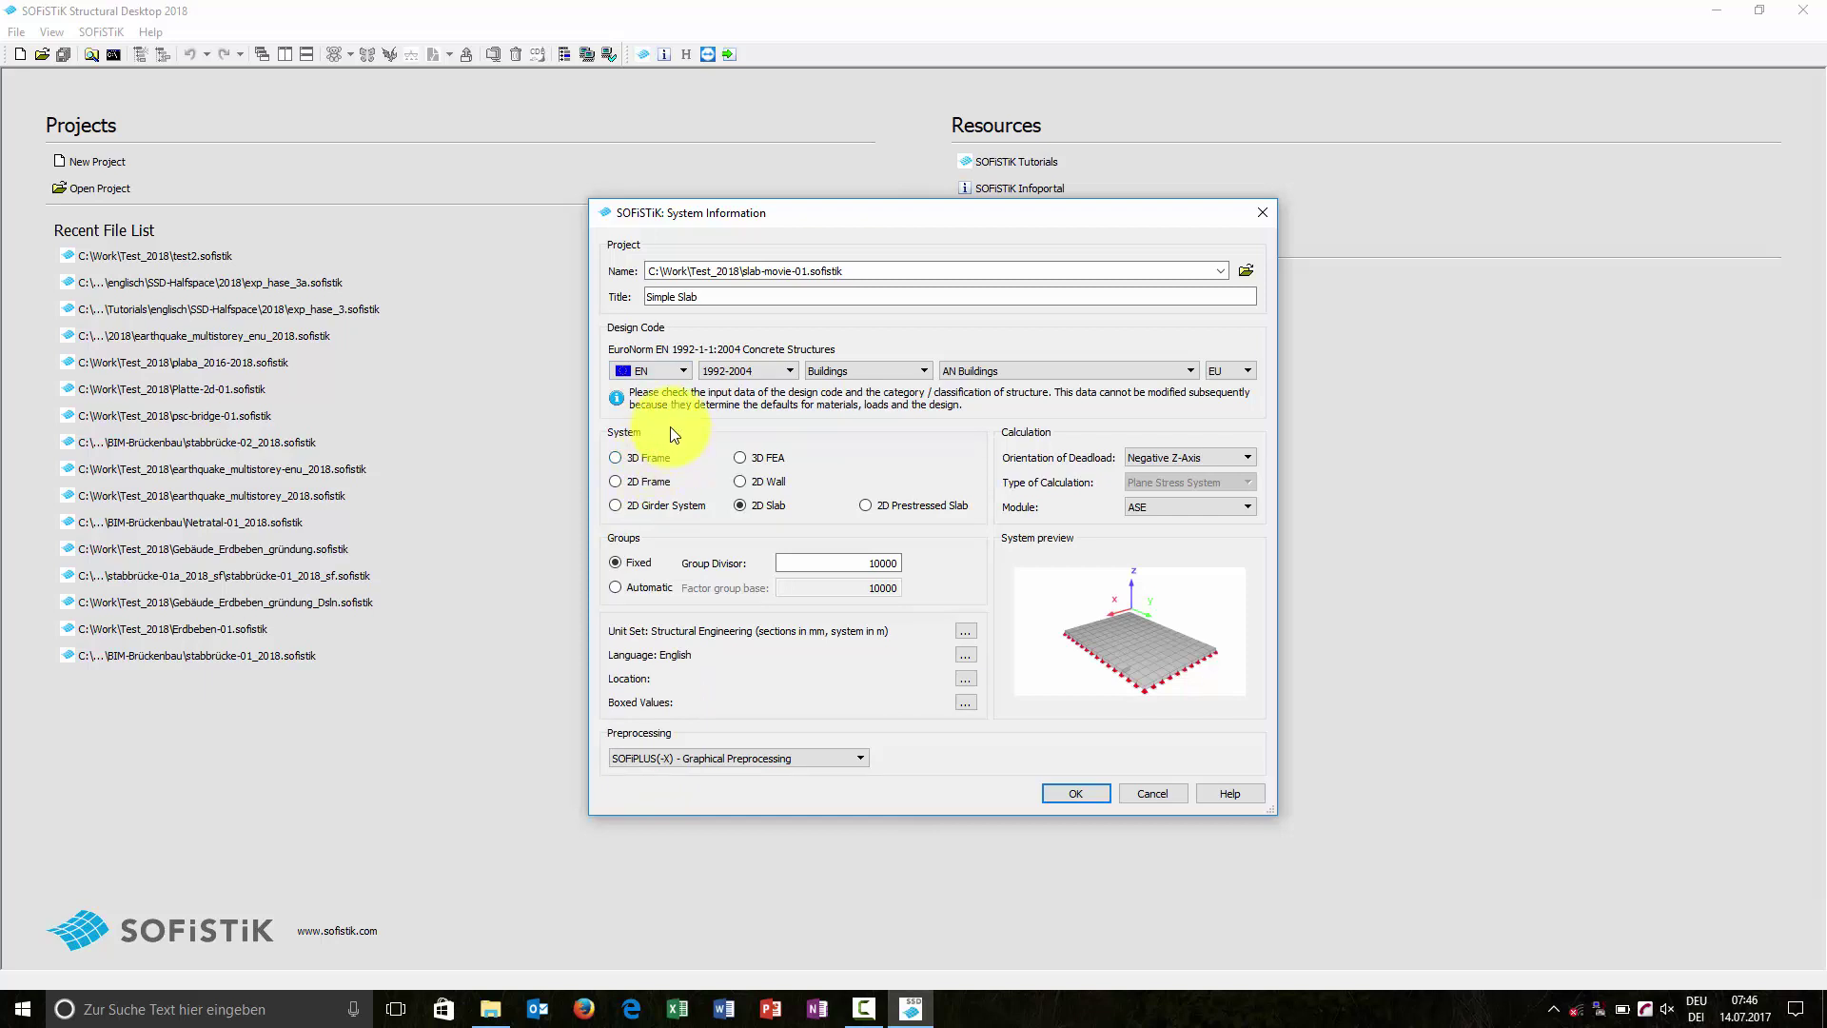
click(864, 374)
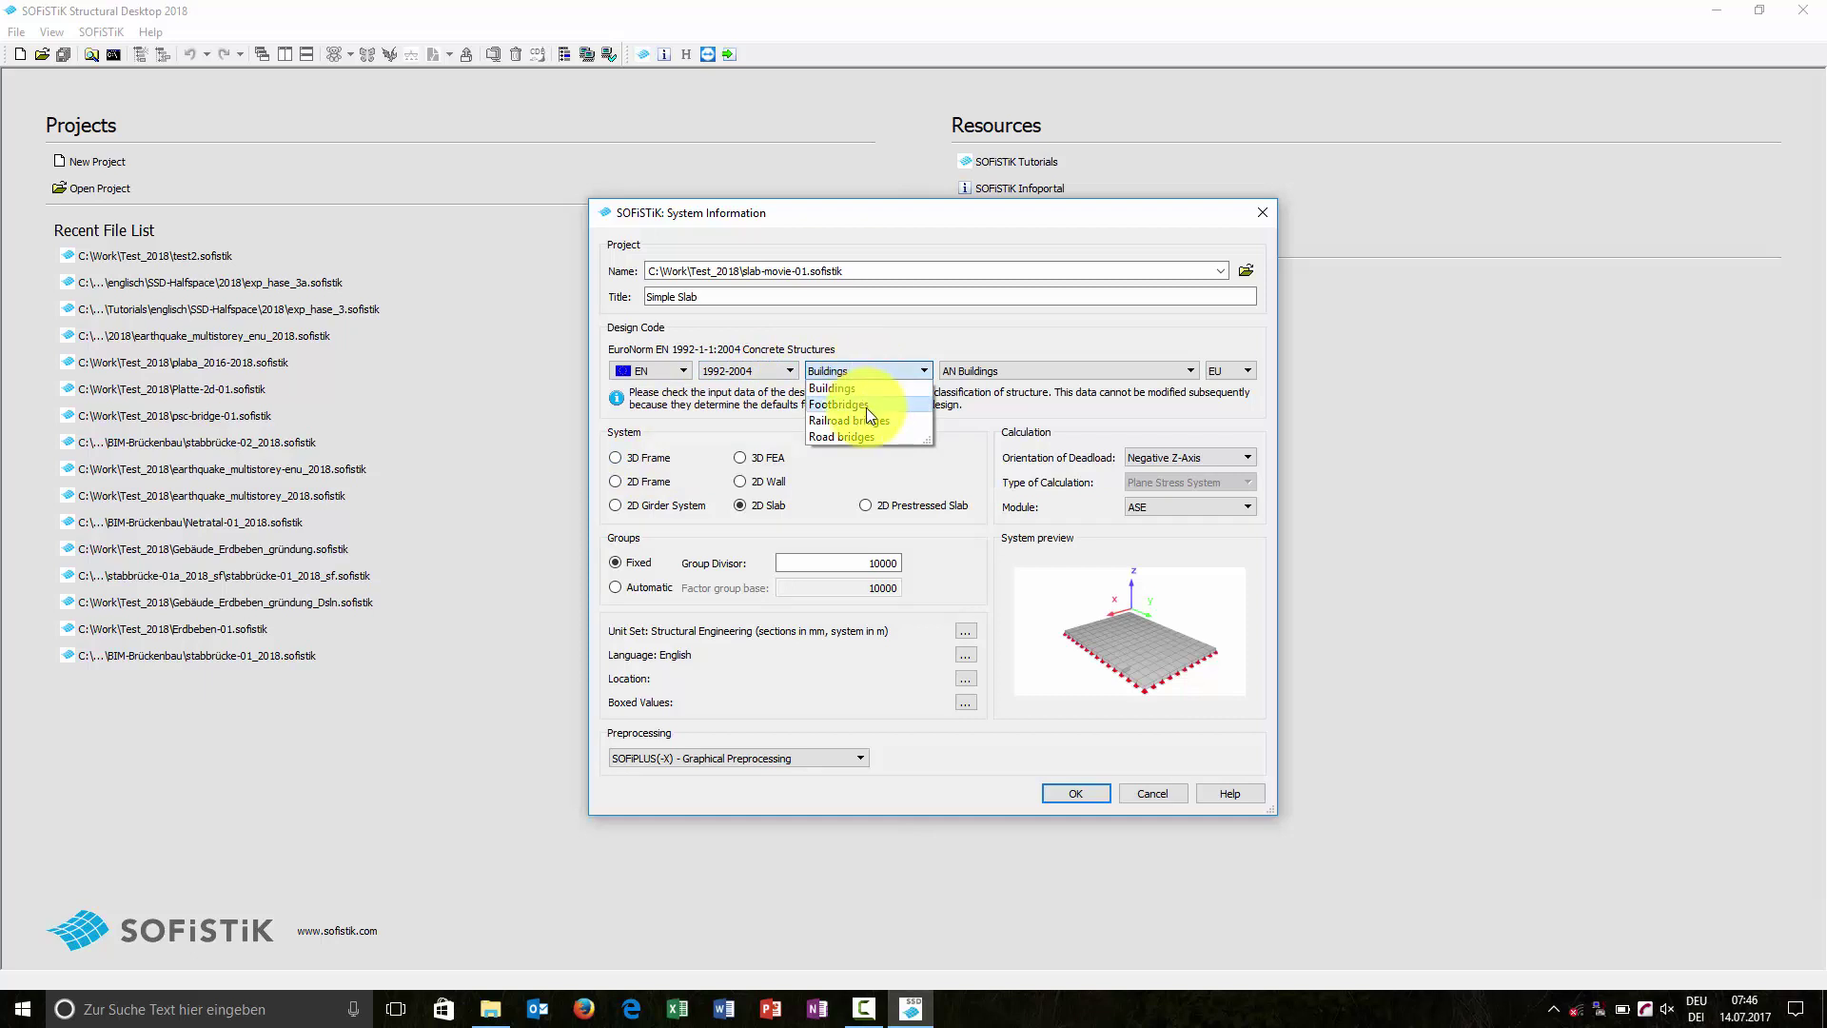
click(859, 388)
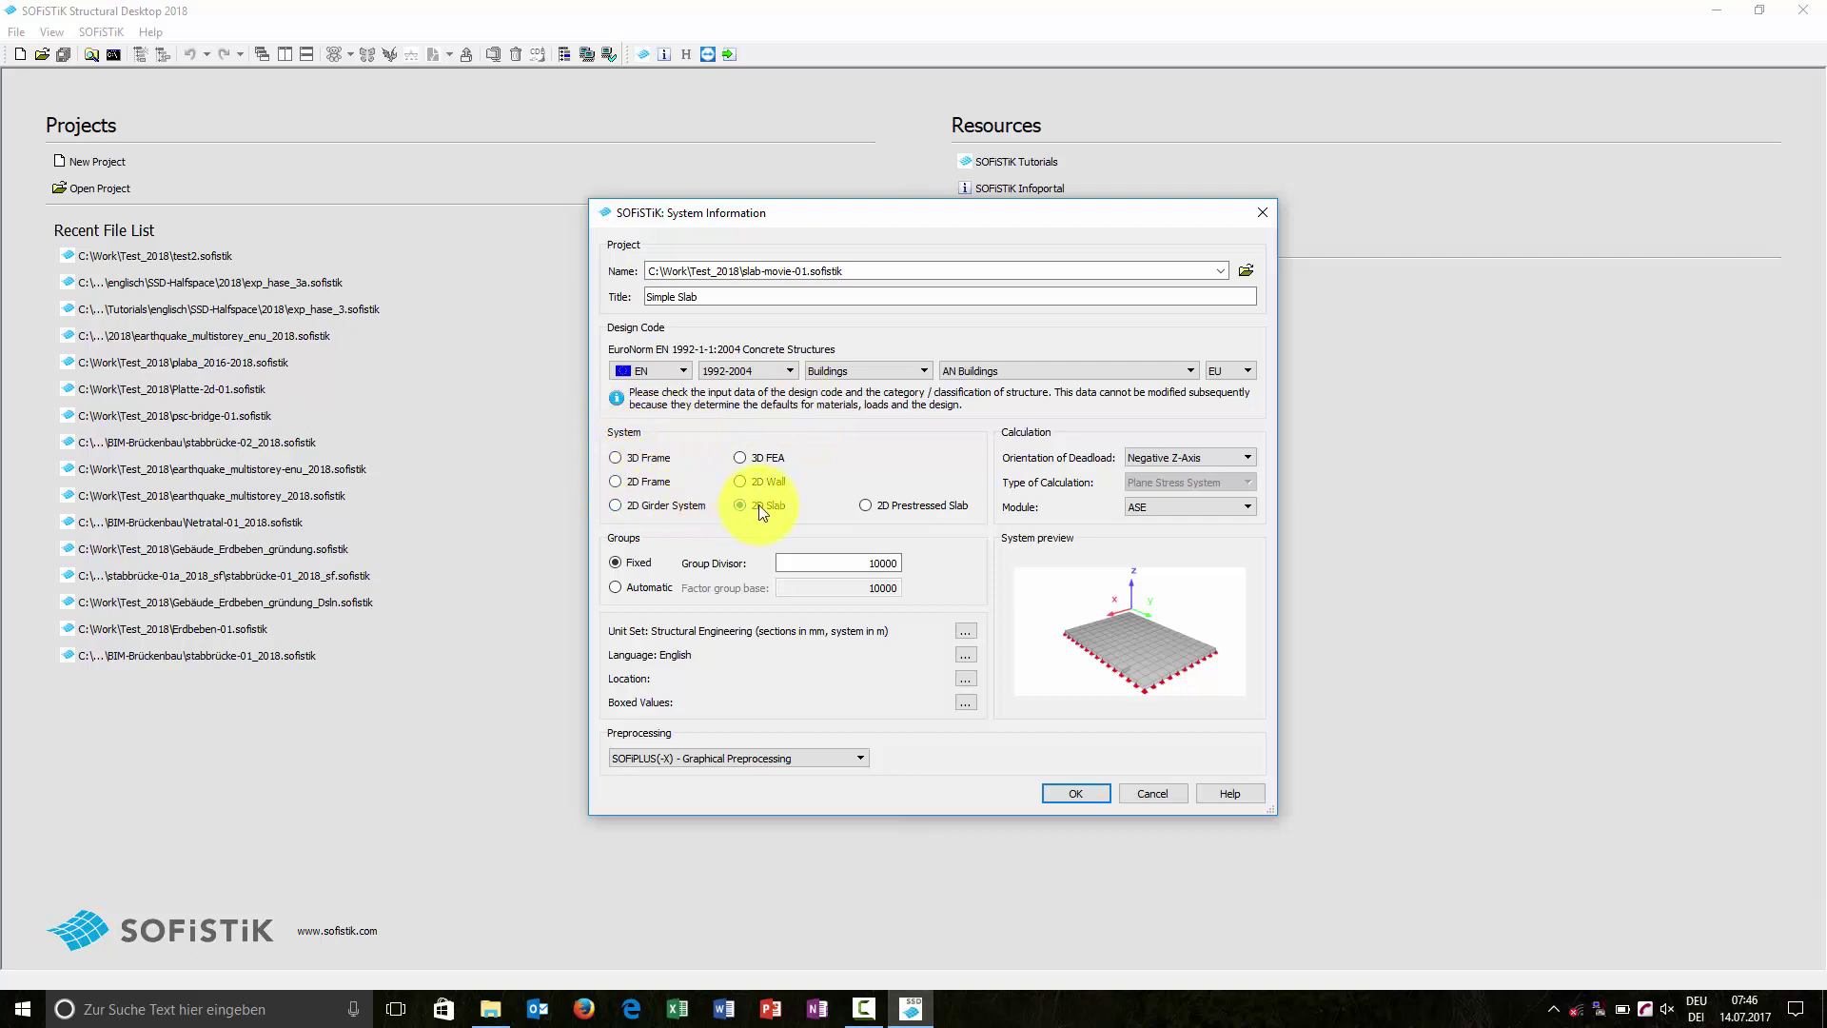
click(741, 458)
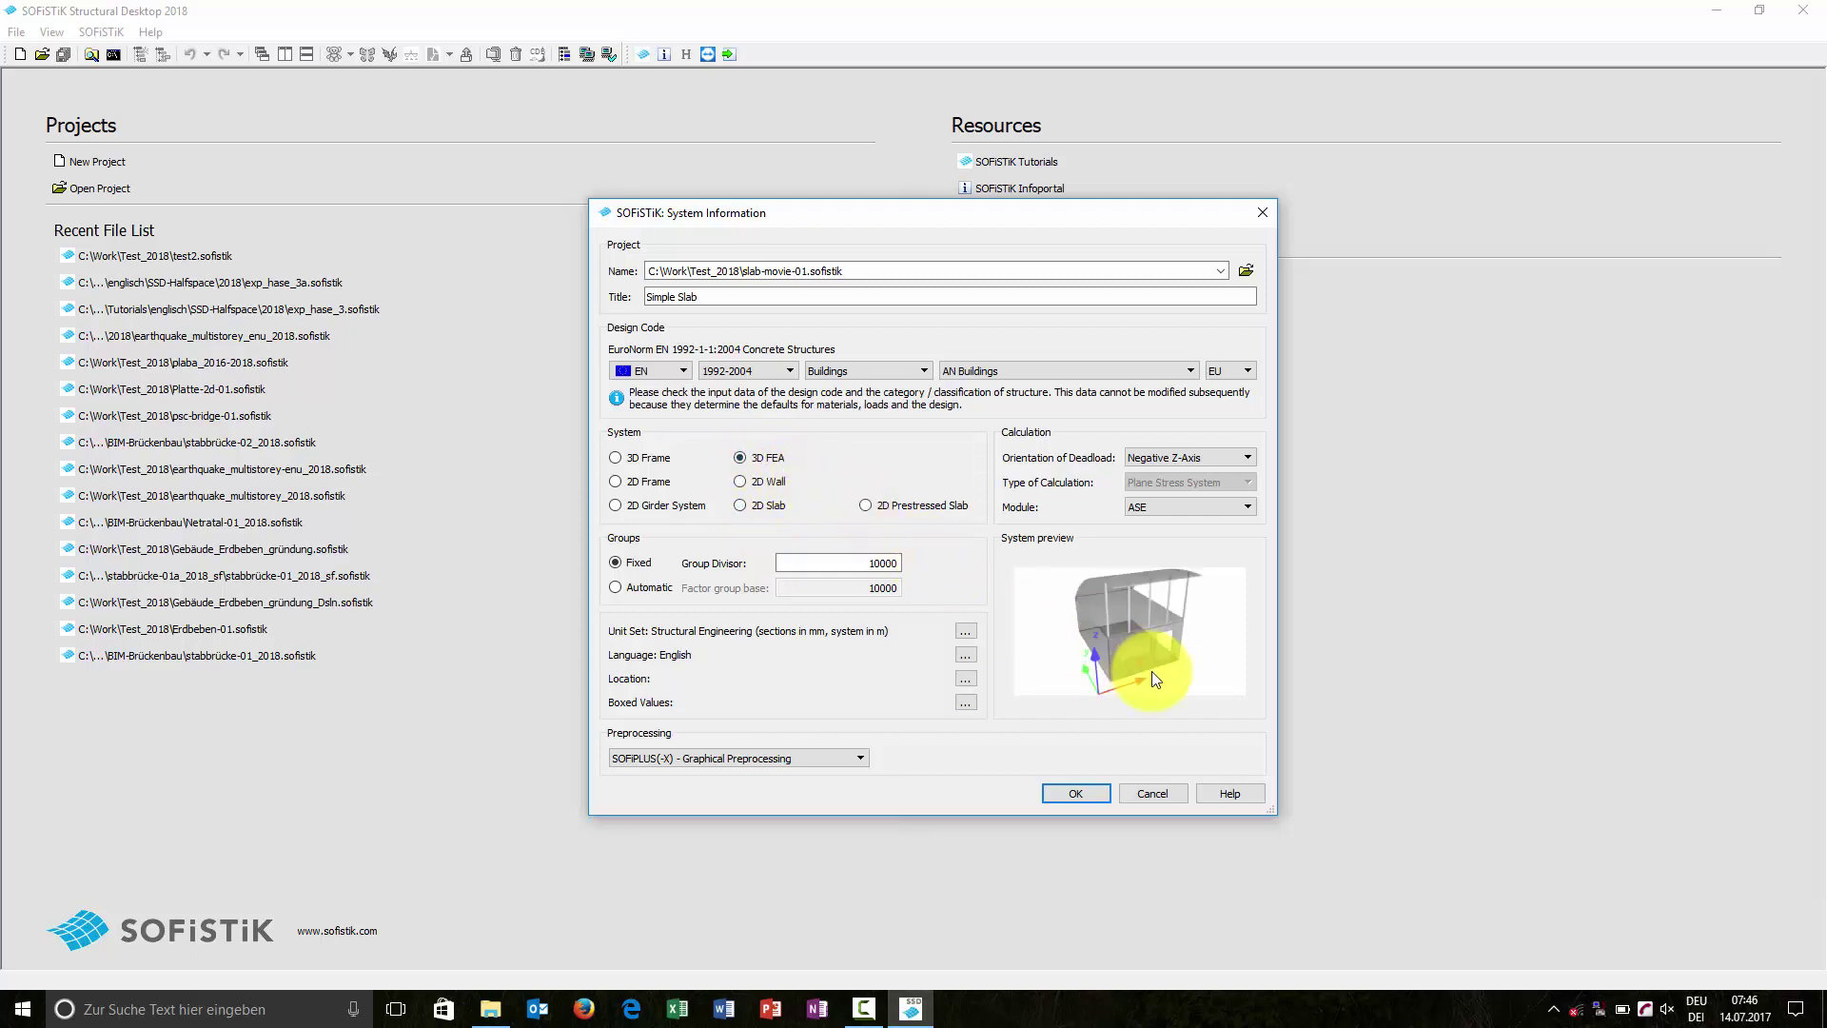
click(752, 510)
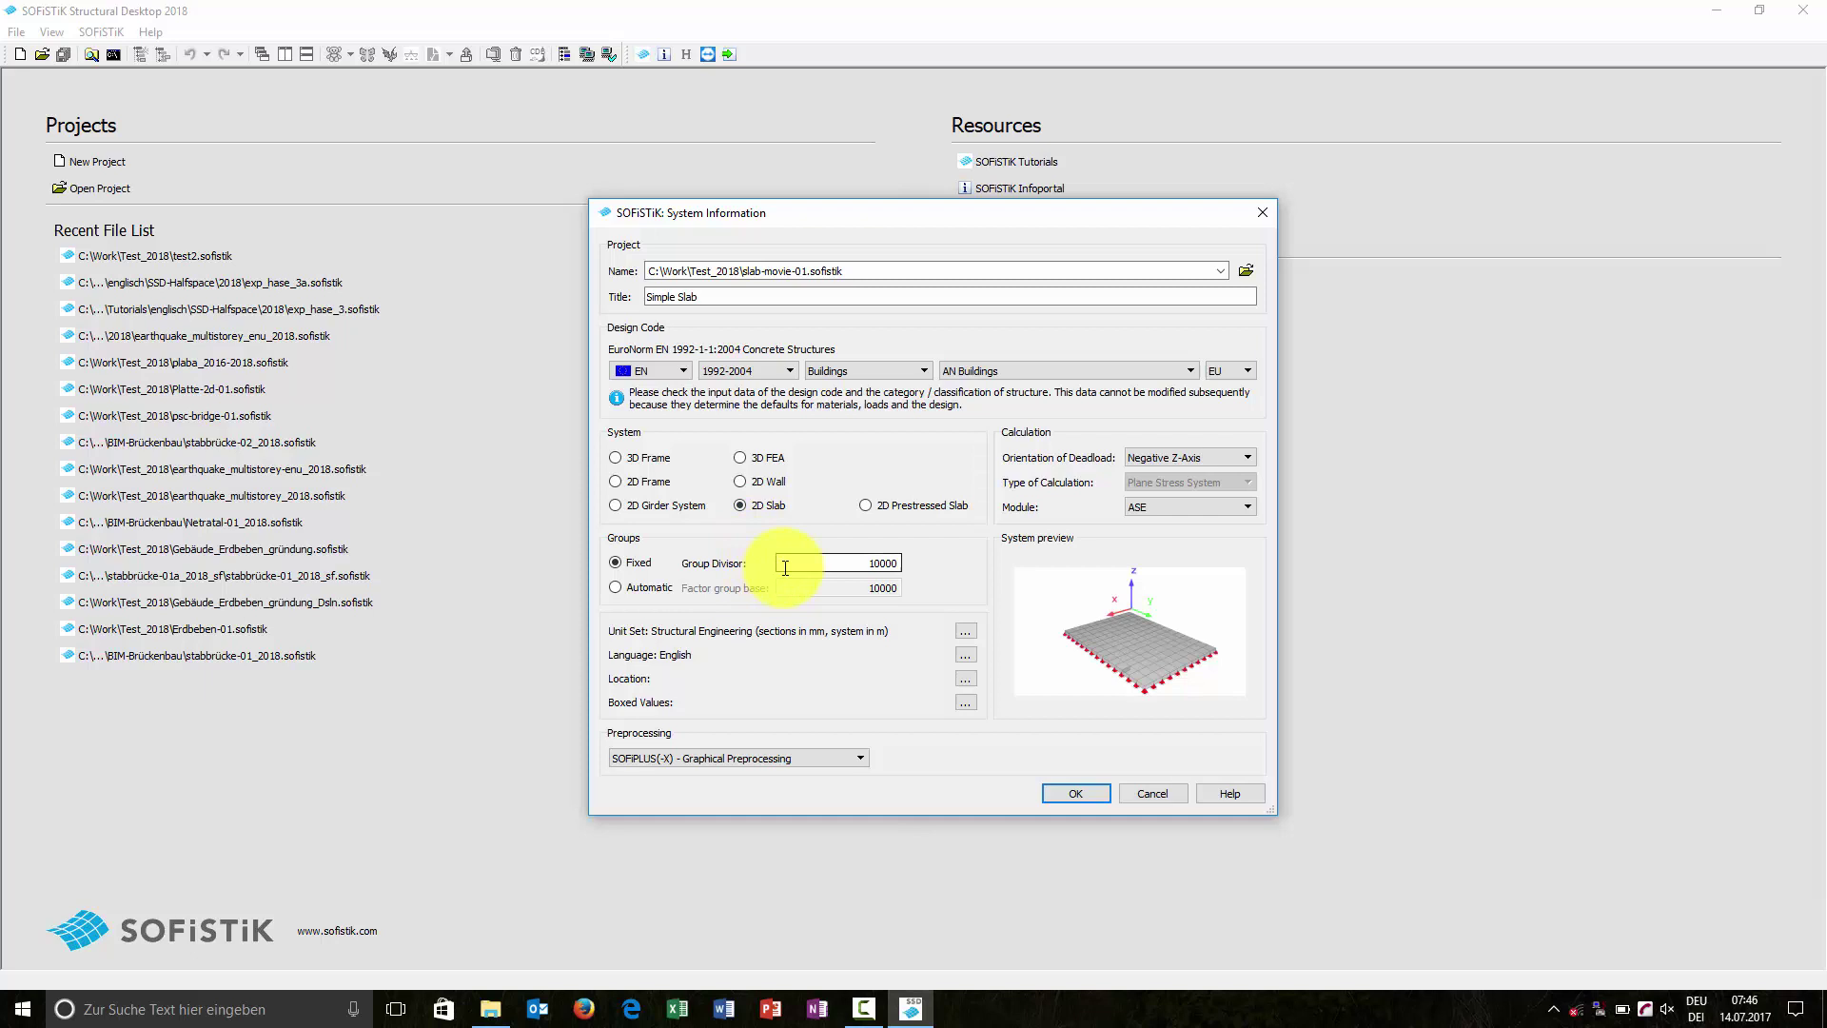
click(866, 561)
drag(886, 561, 909, 568)
Try overriding the concrete safety coefficient GAM-C with 1.789 in the project's boxed values.
click(964, 704)
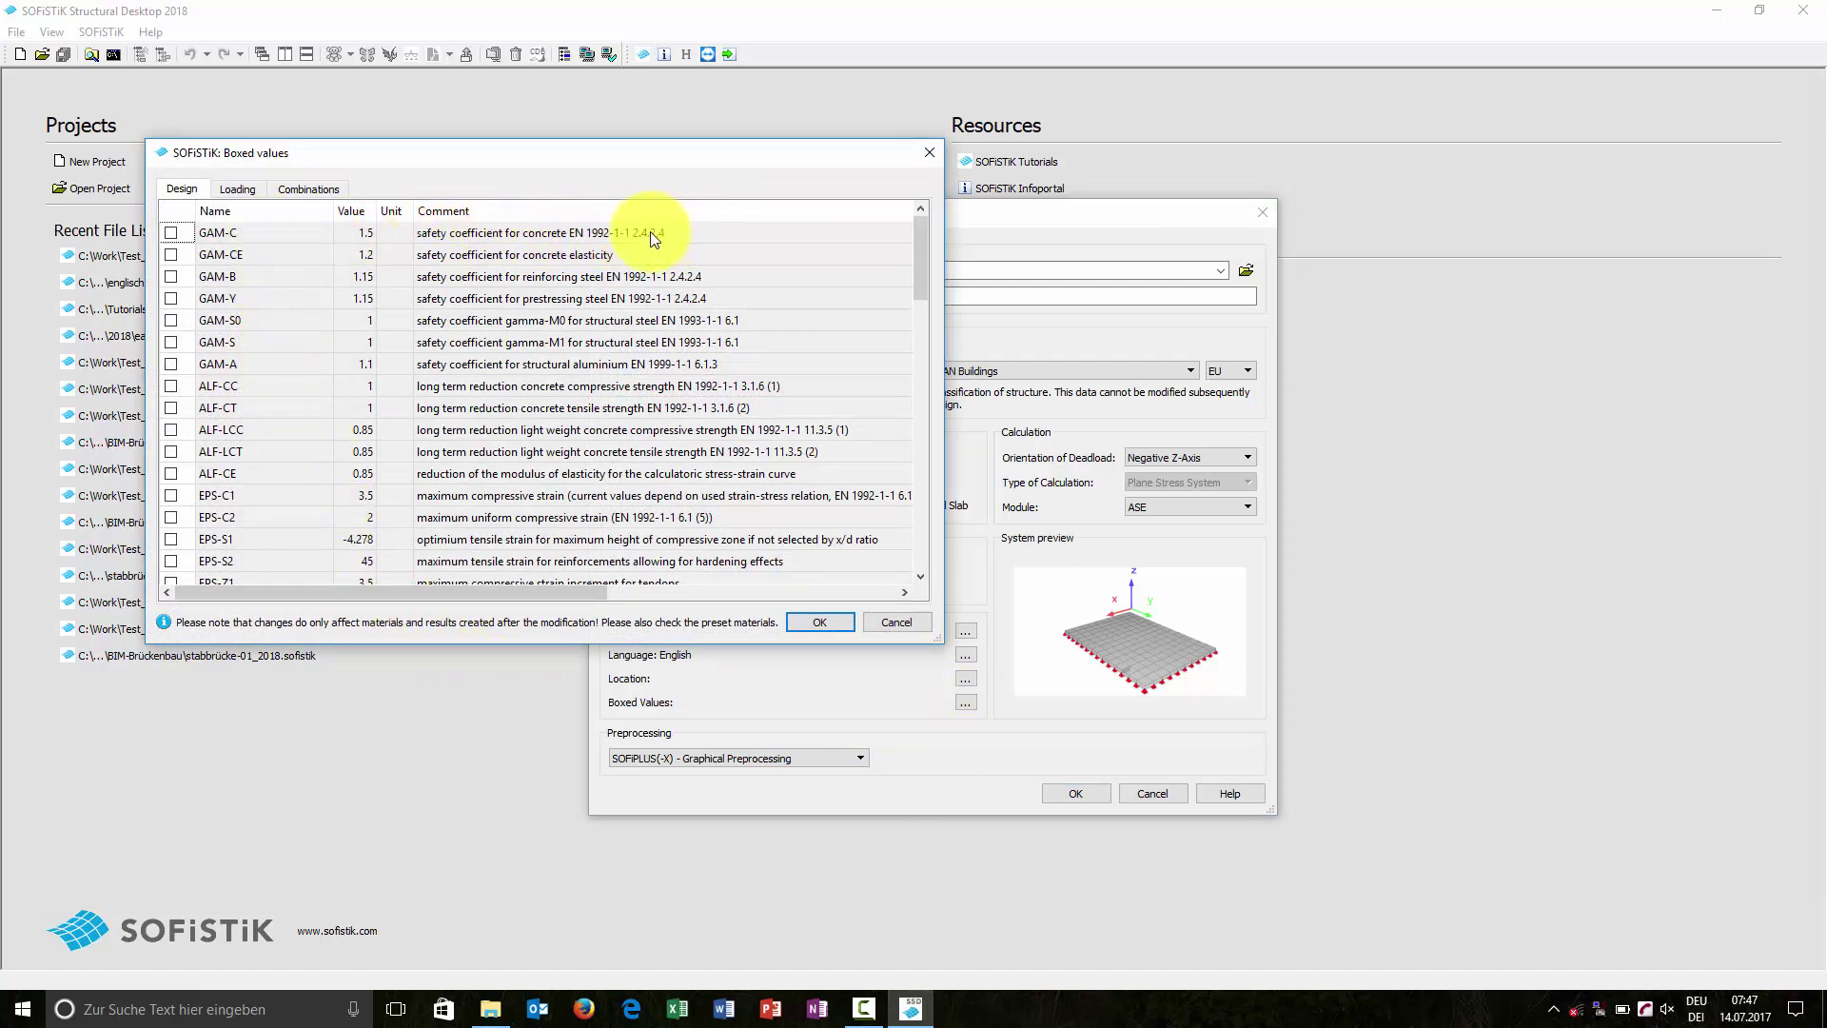
click(171, 233)
click(354, 234)
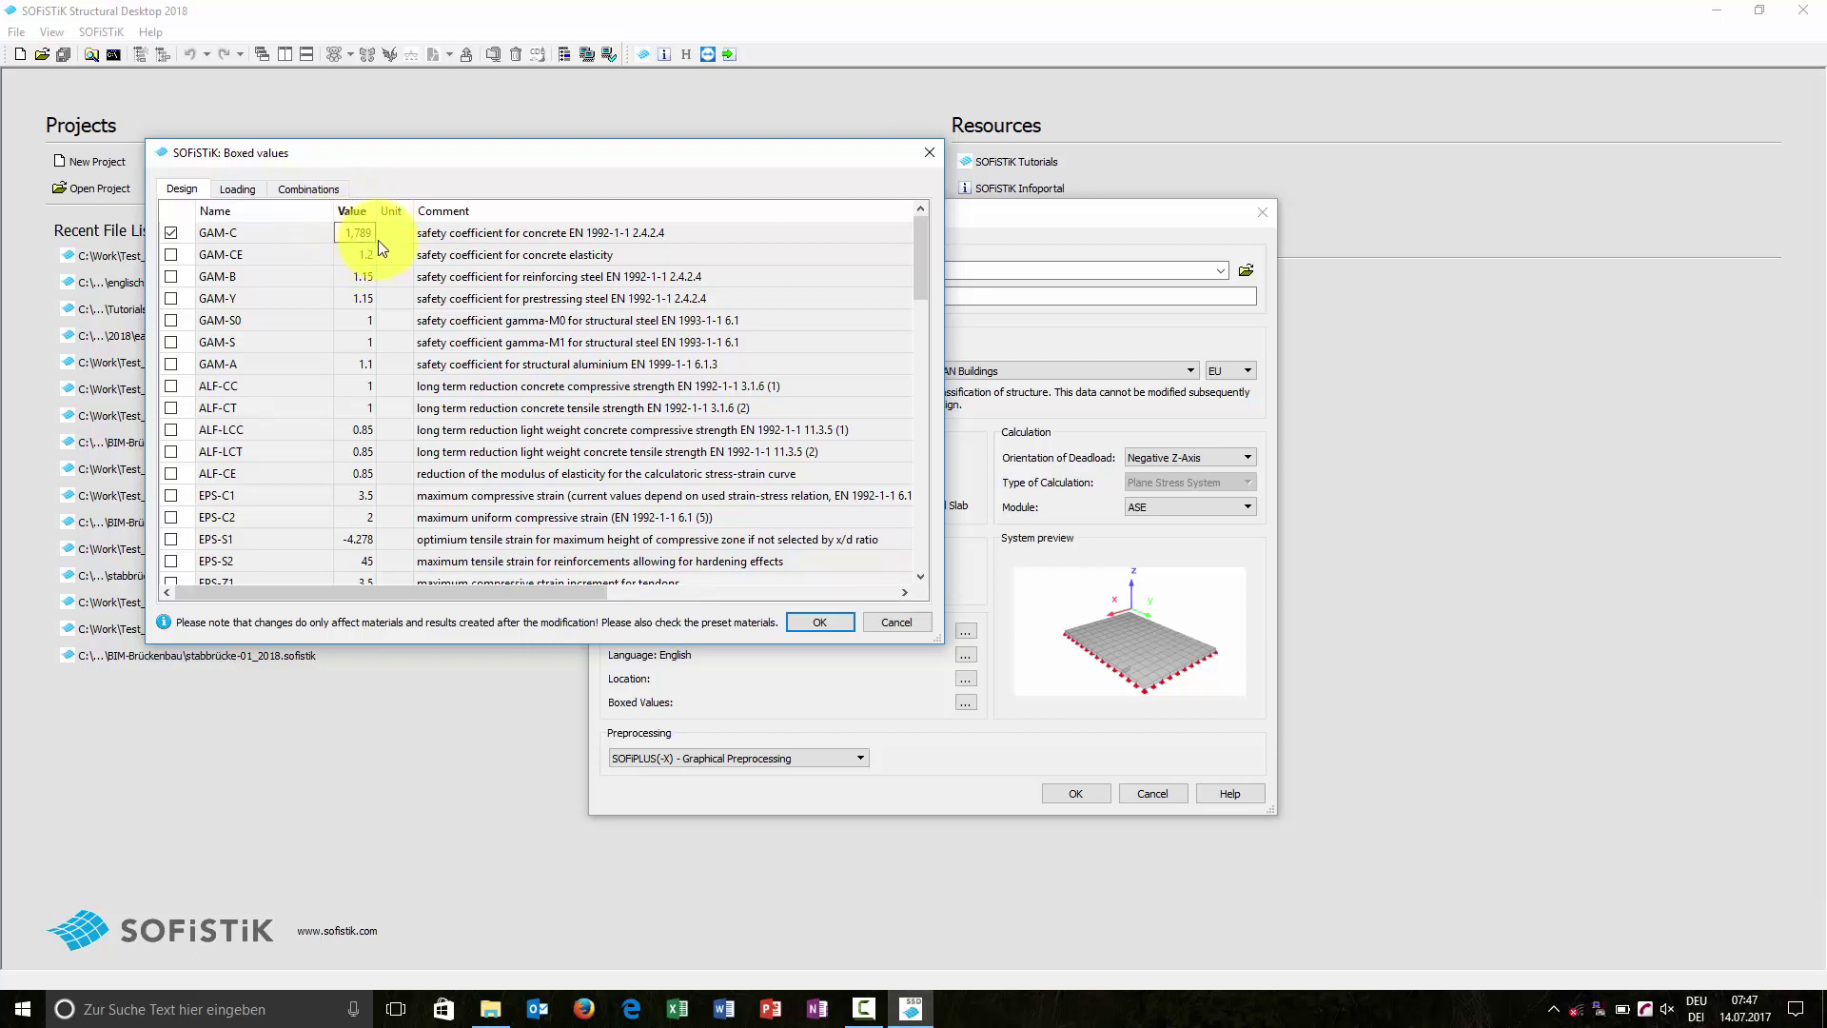
click(910, 626)
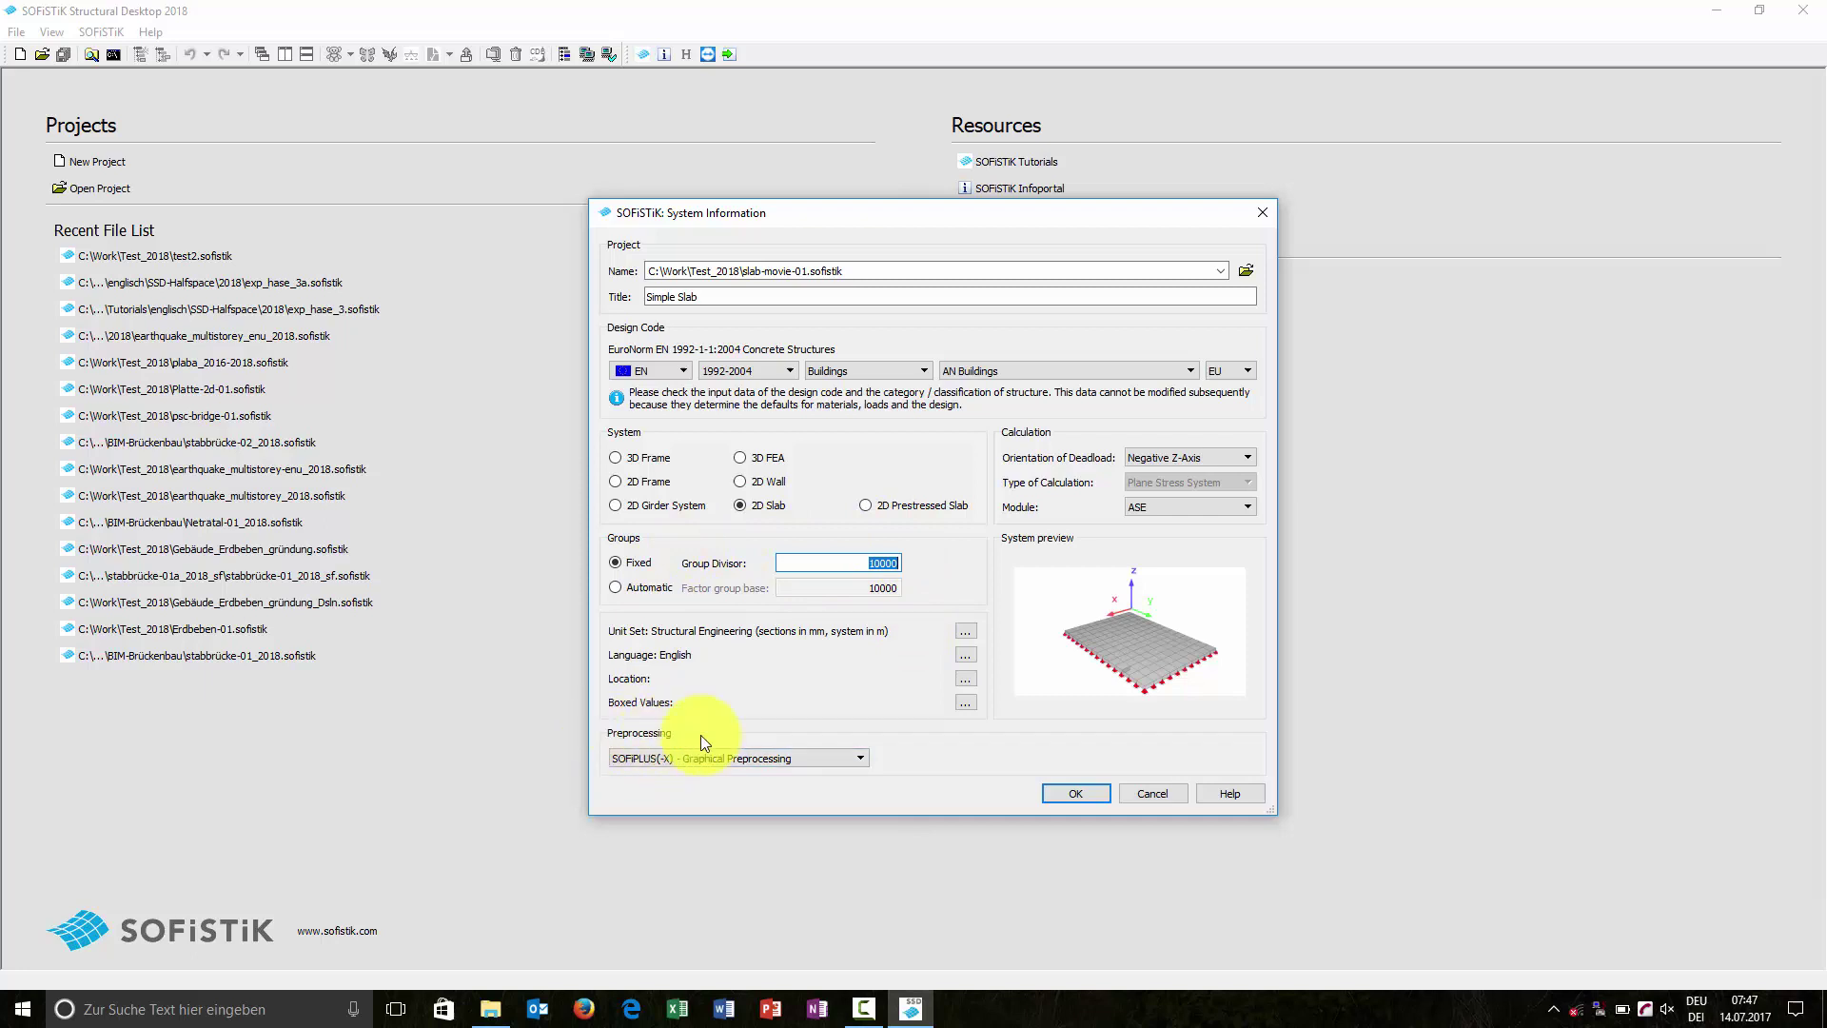
Choose SOFiPLUS(-X) graphical preprocessing and Negative Z-Axis dead load orientation, and create the project with these system settings.
click(666, 761)
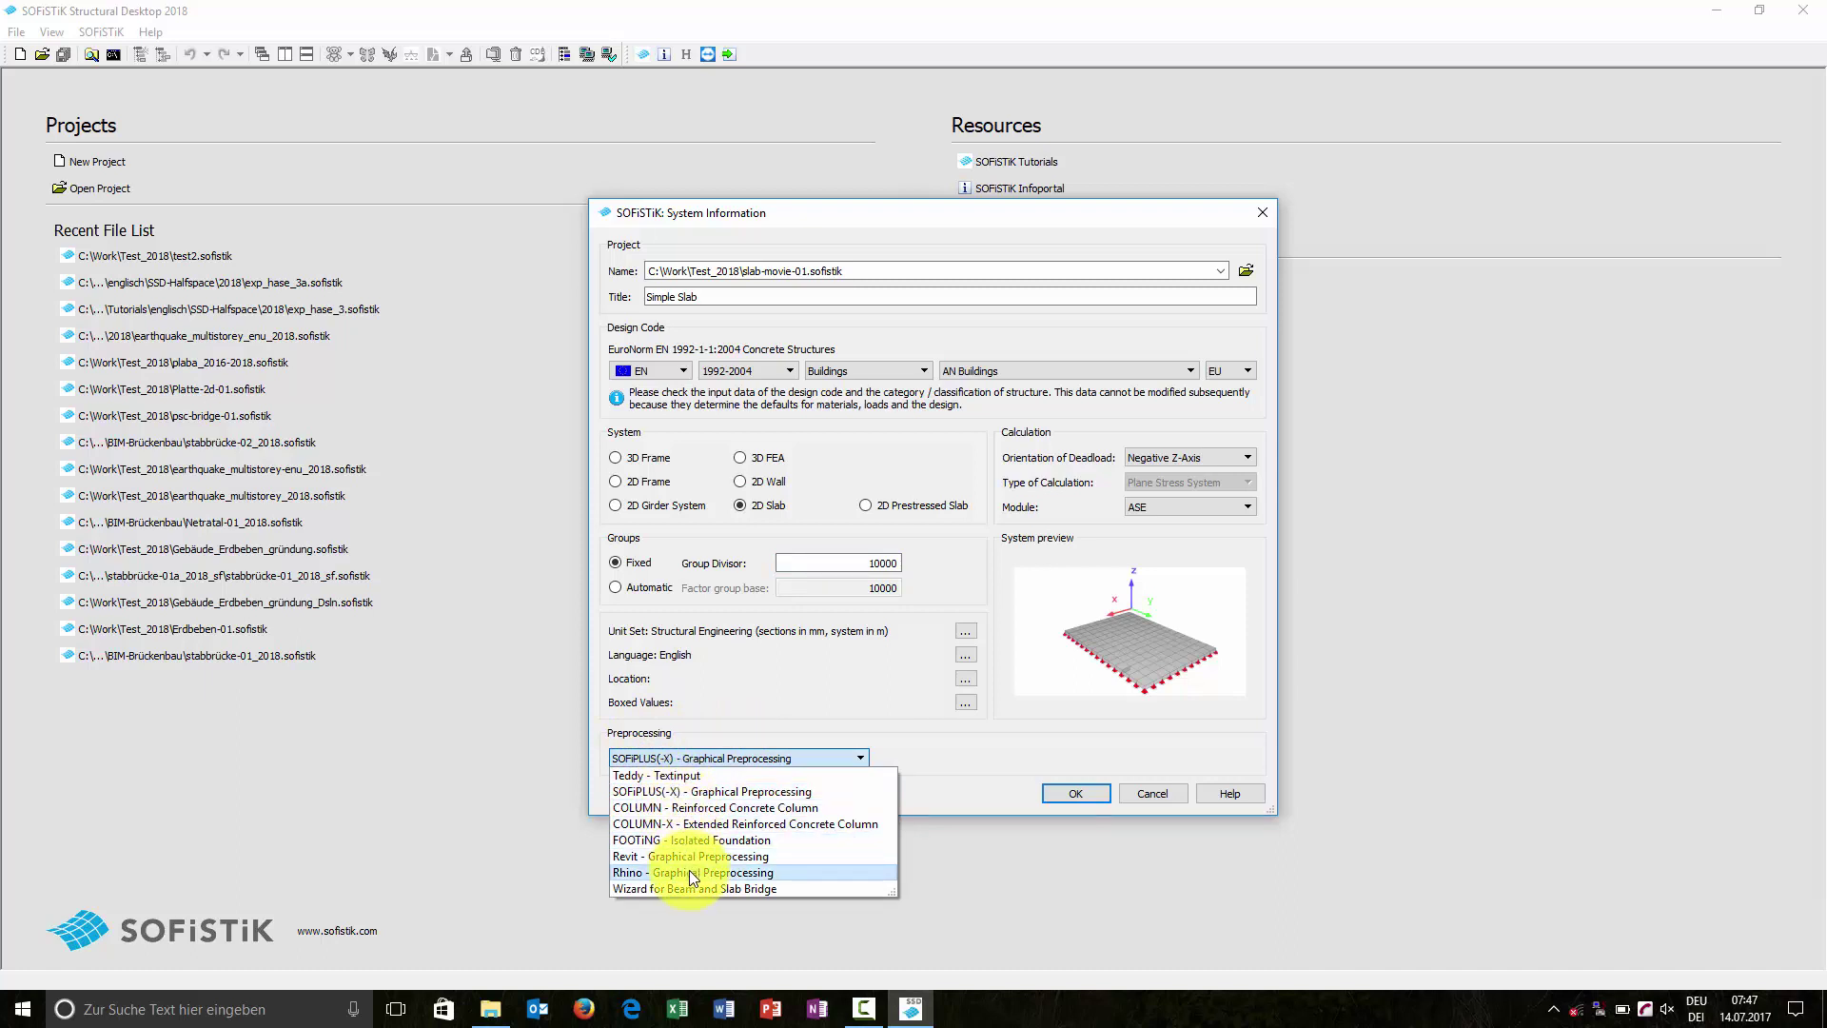
click(685, 787)
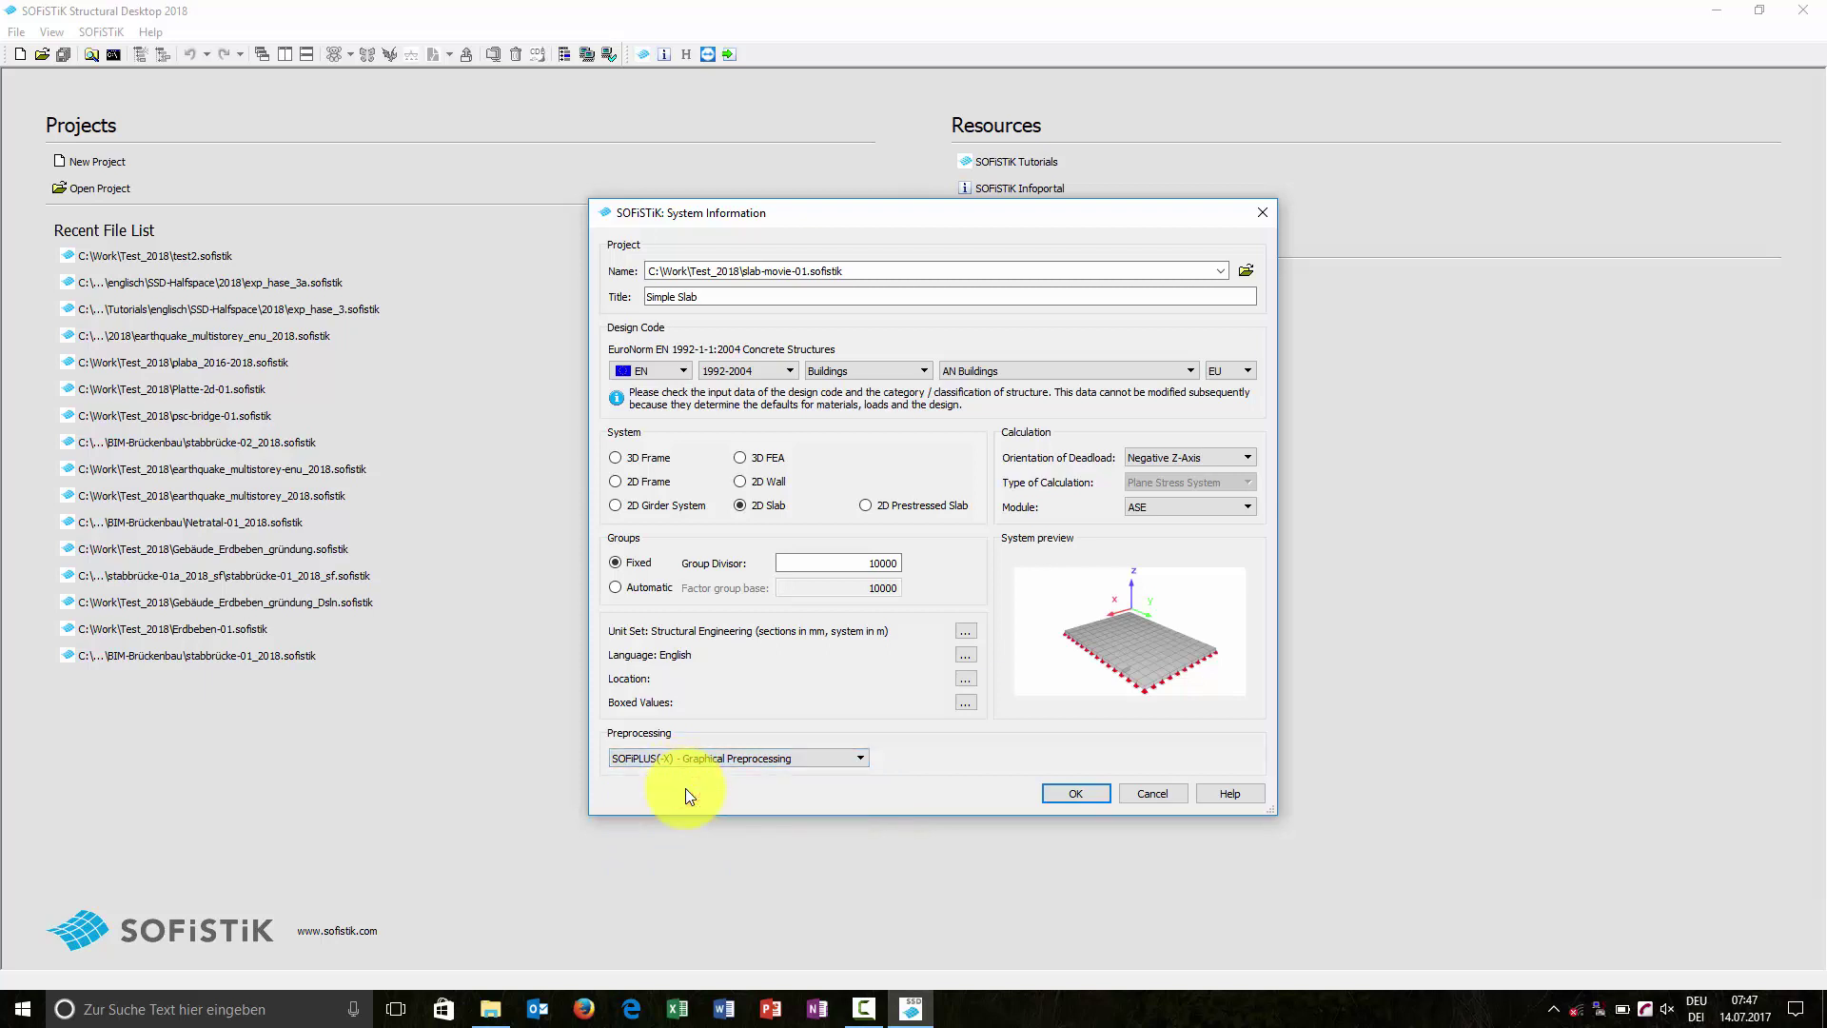
click(1178, 458)
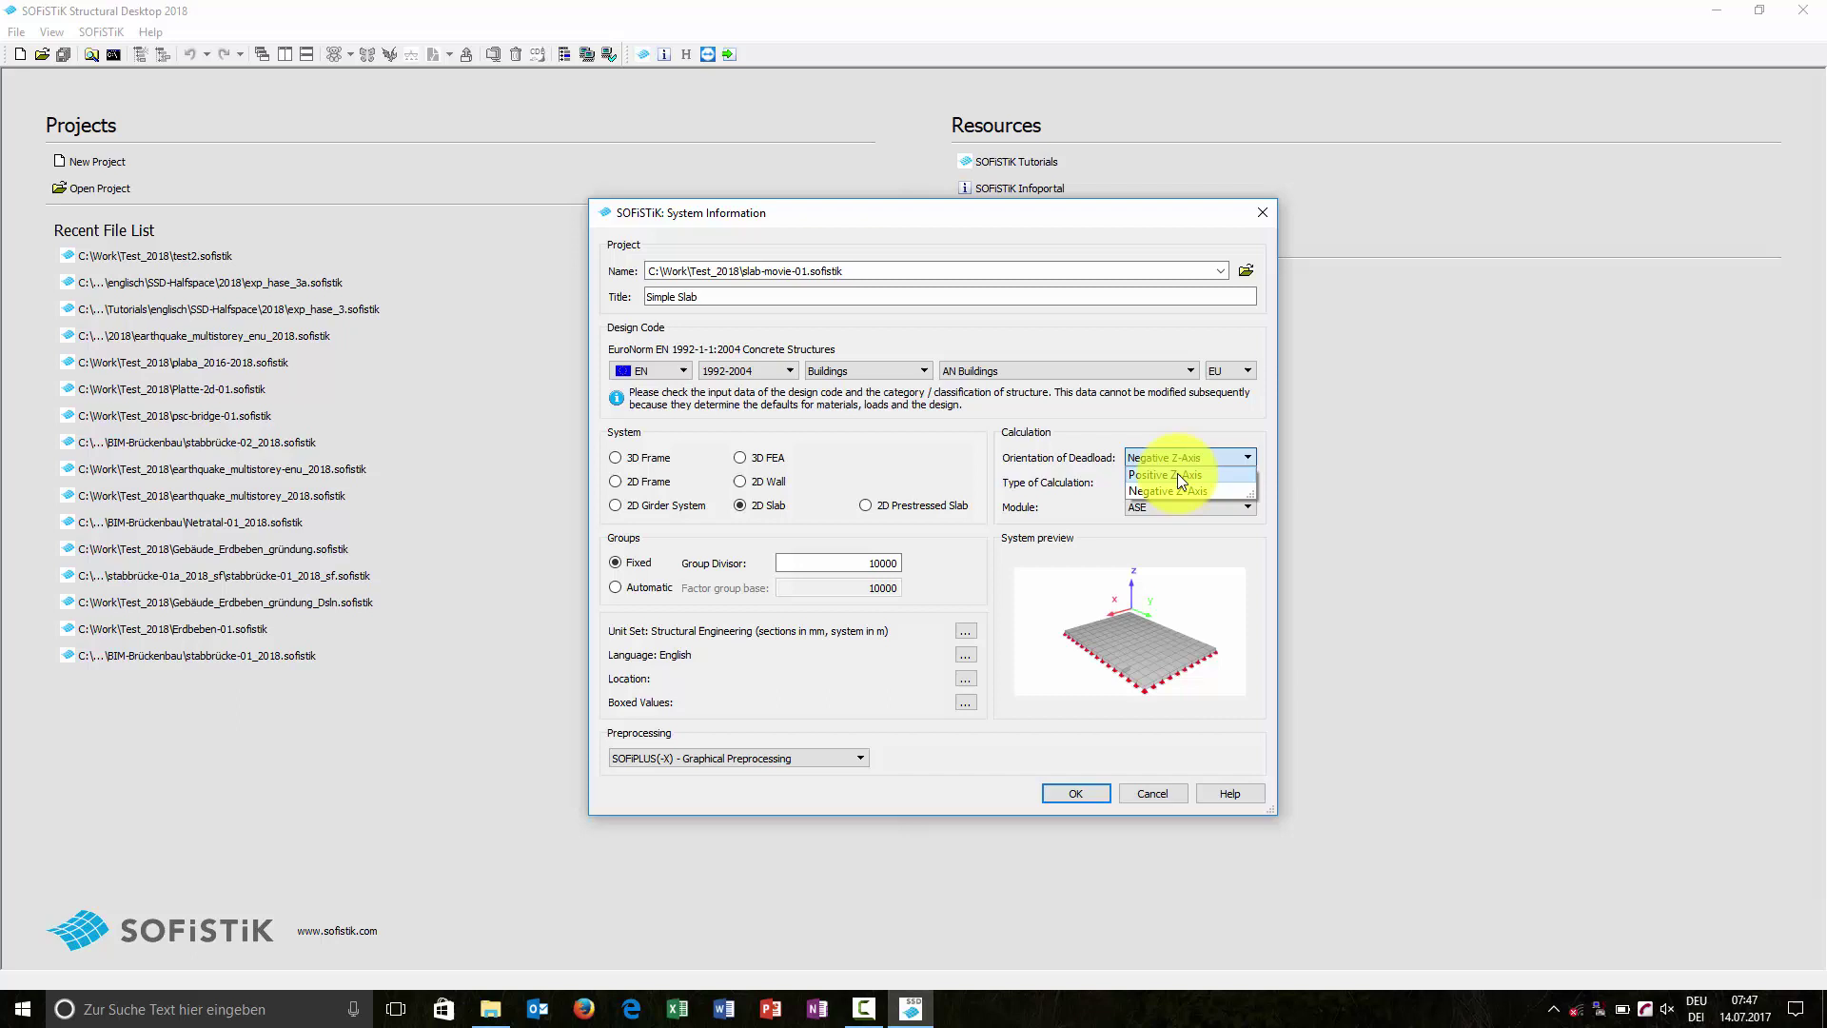
click(1178, 473)
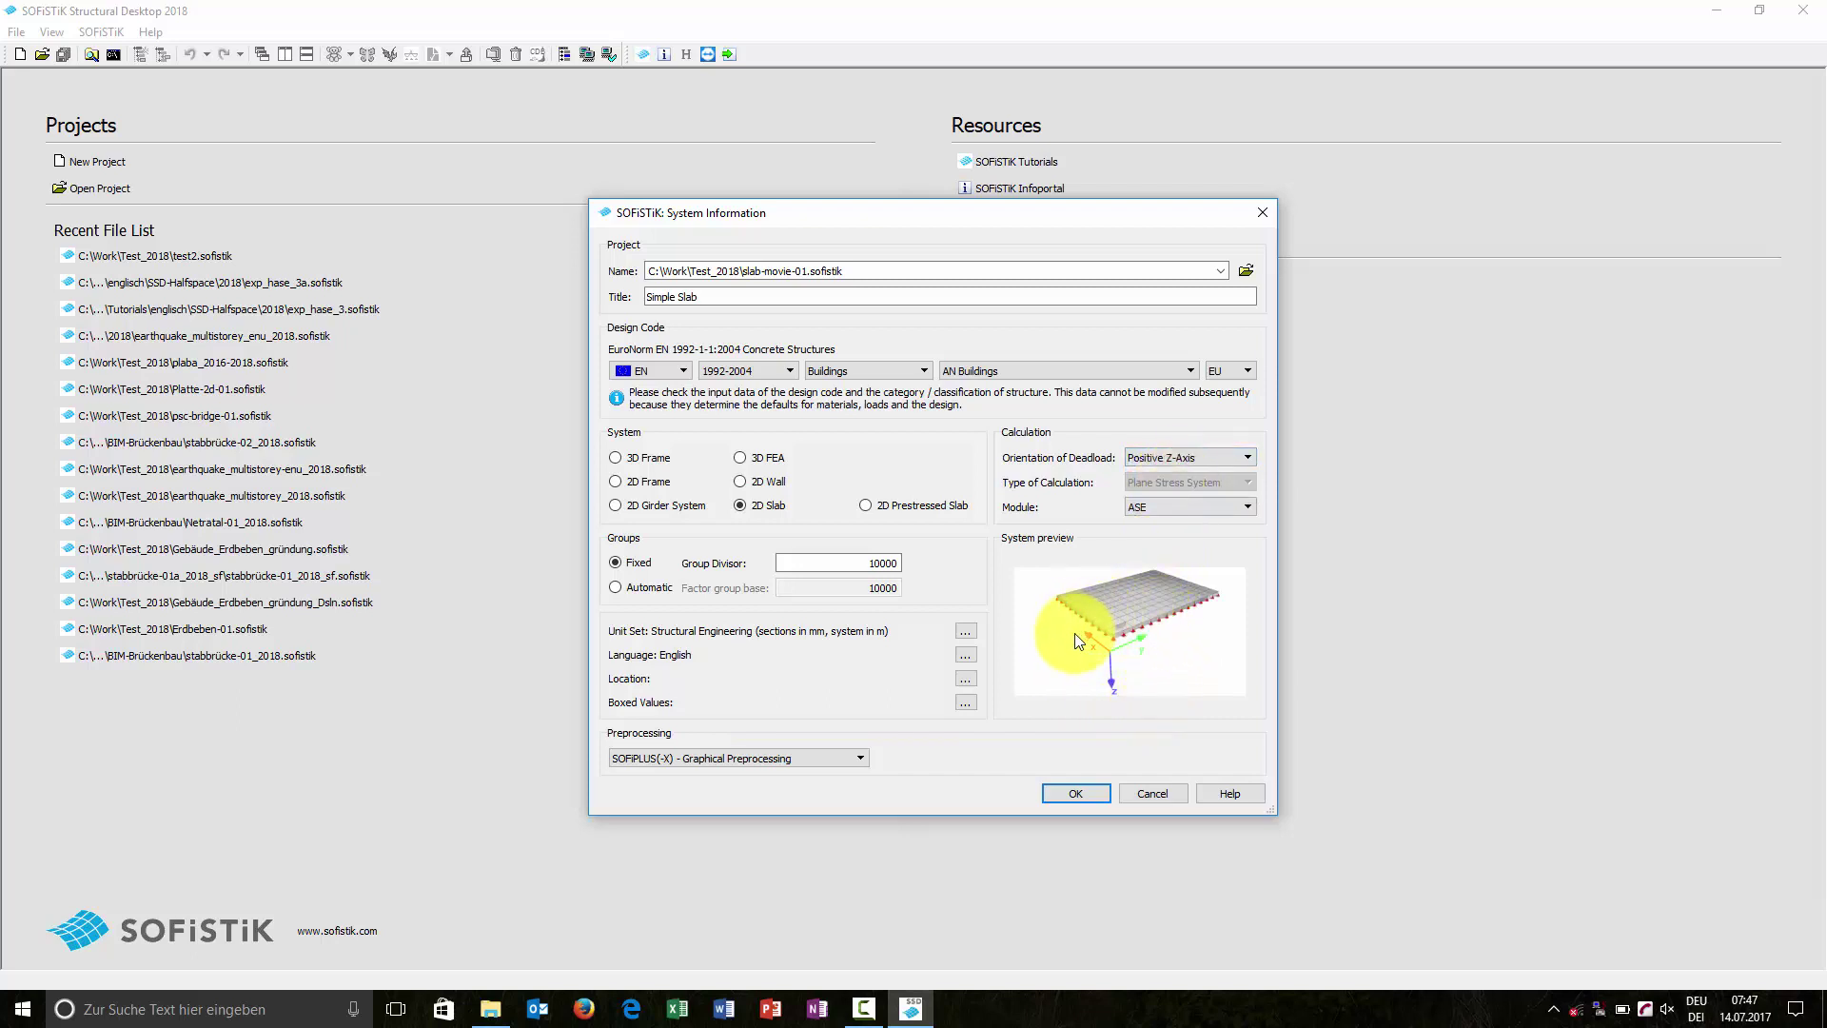
click(1169, 462)
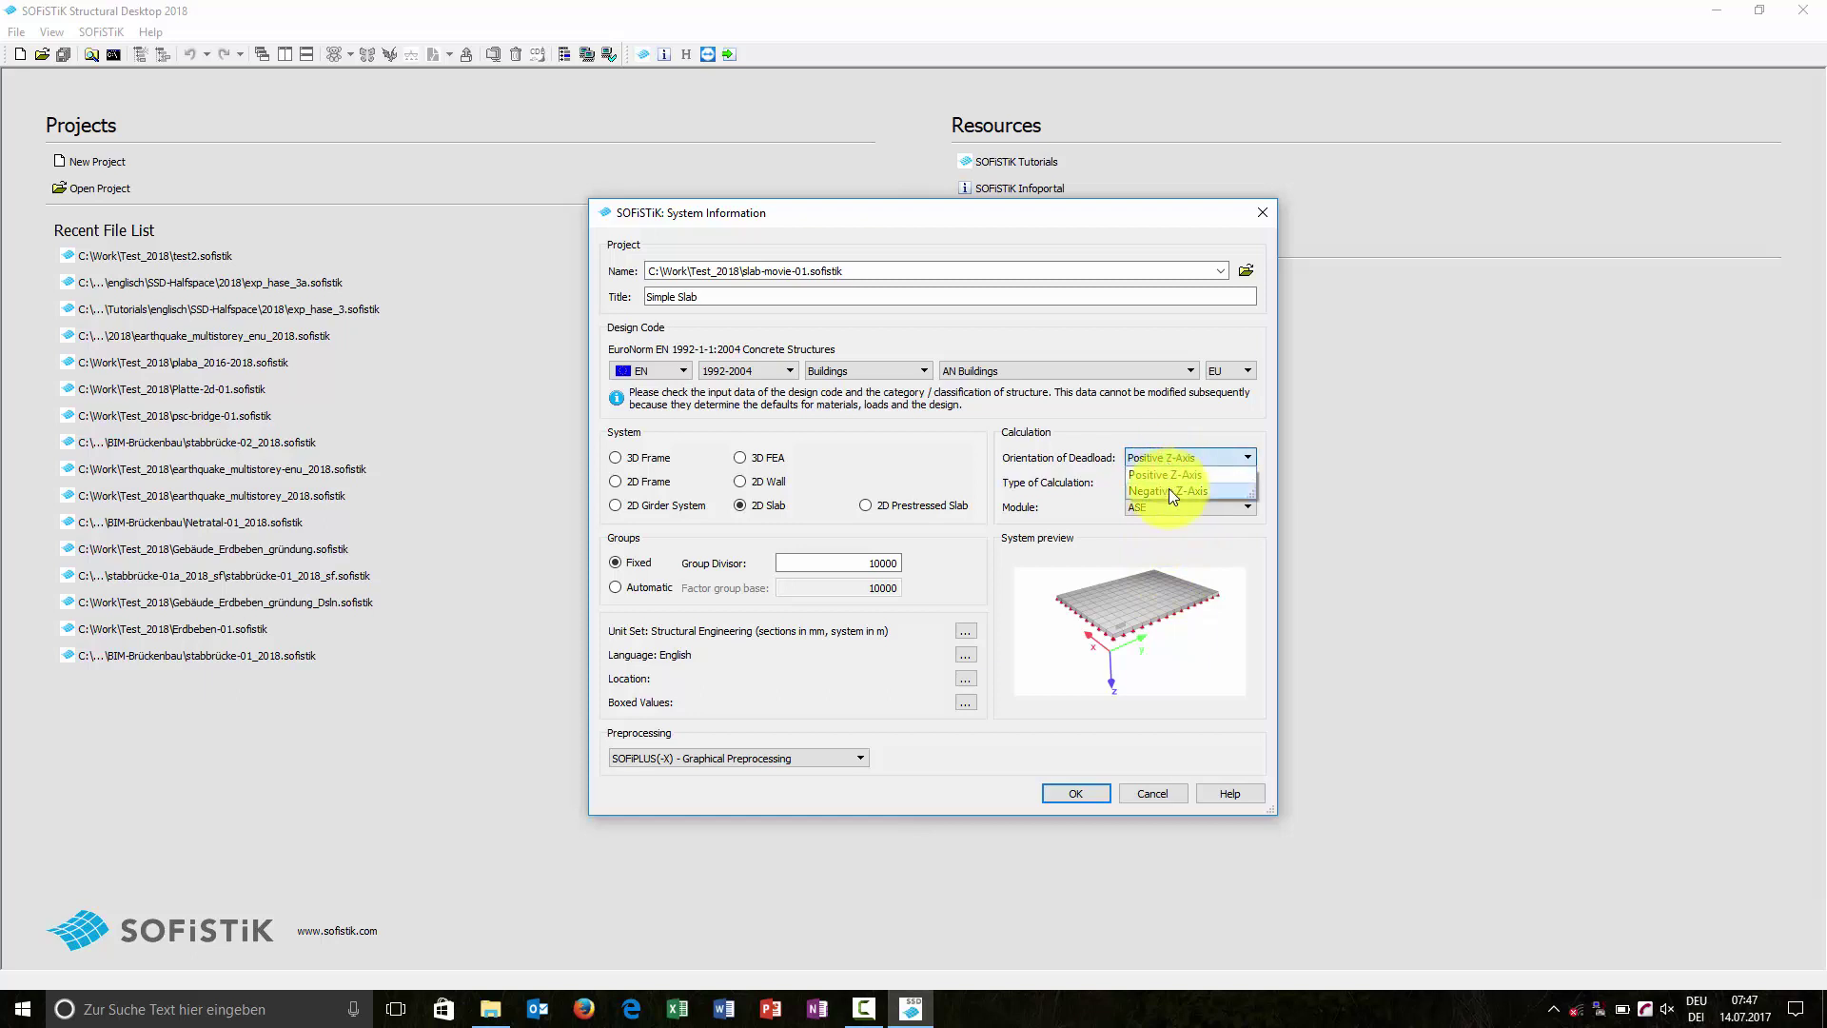
click(1170, 490)
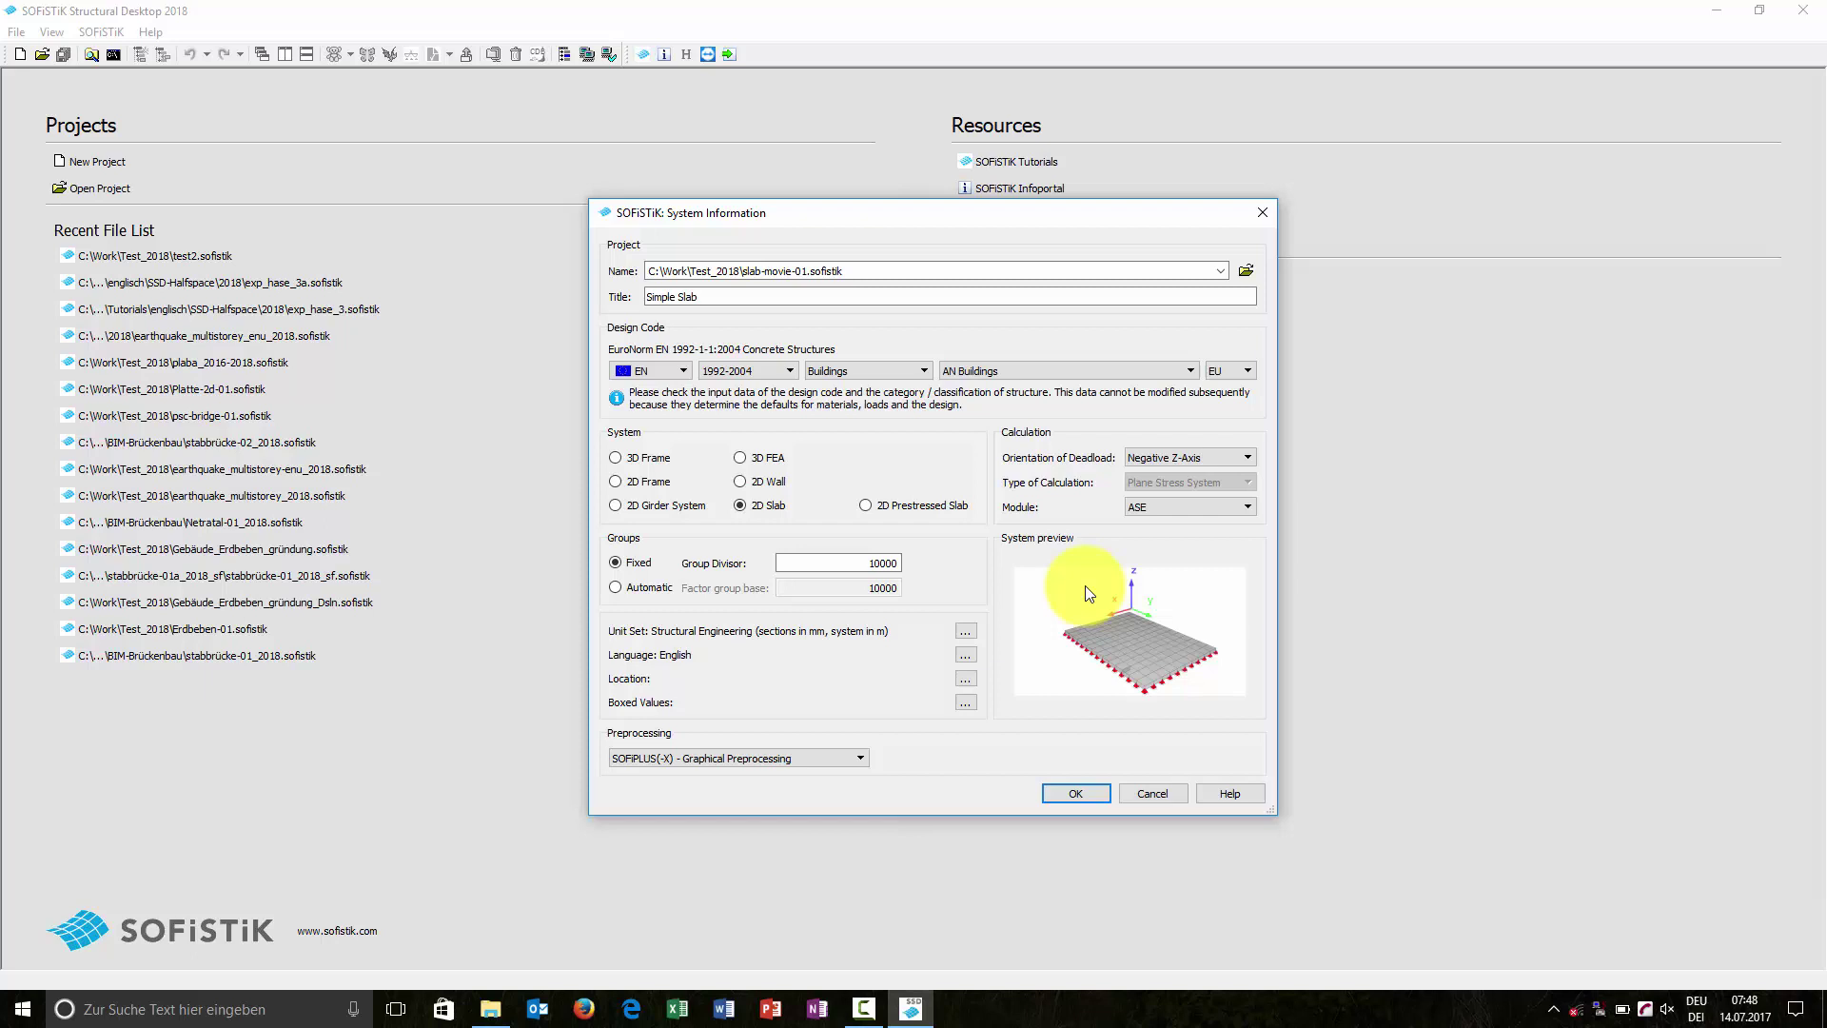
click(1075, 789)
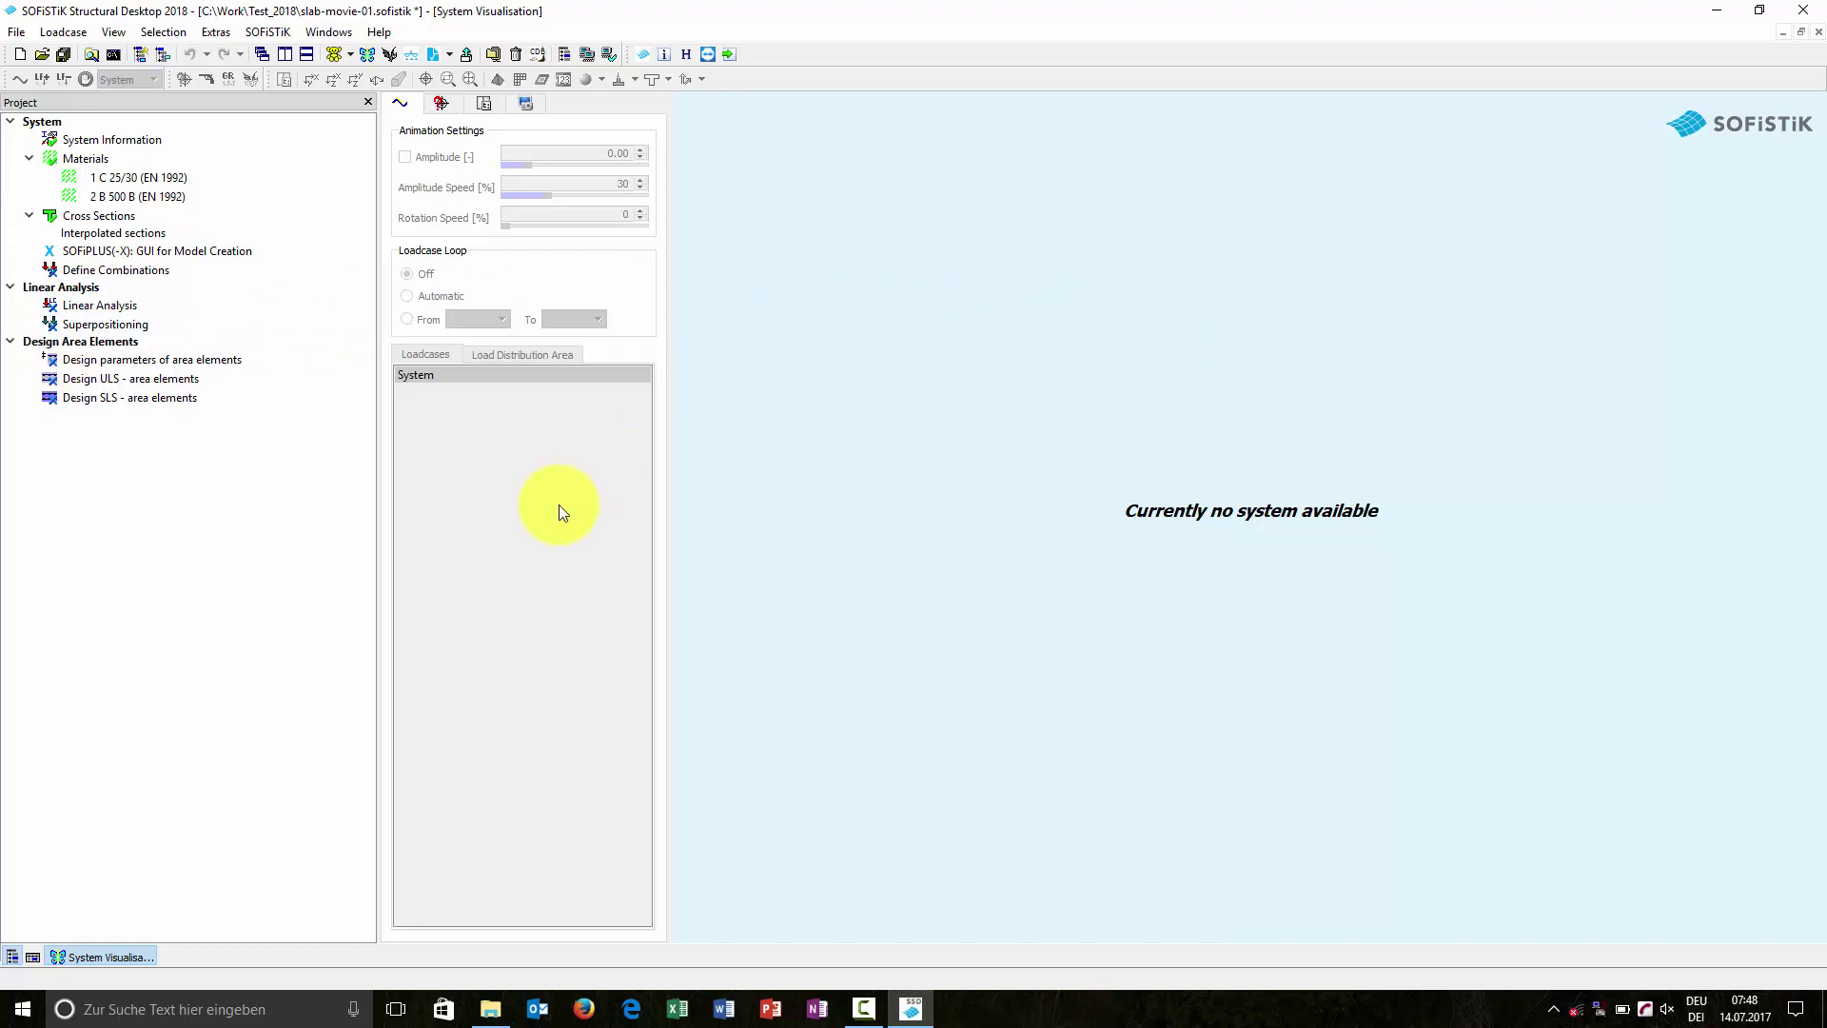
Open the selection of new tasks for the project tree and look through the available analysis and design tasks.
click(35, 956)
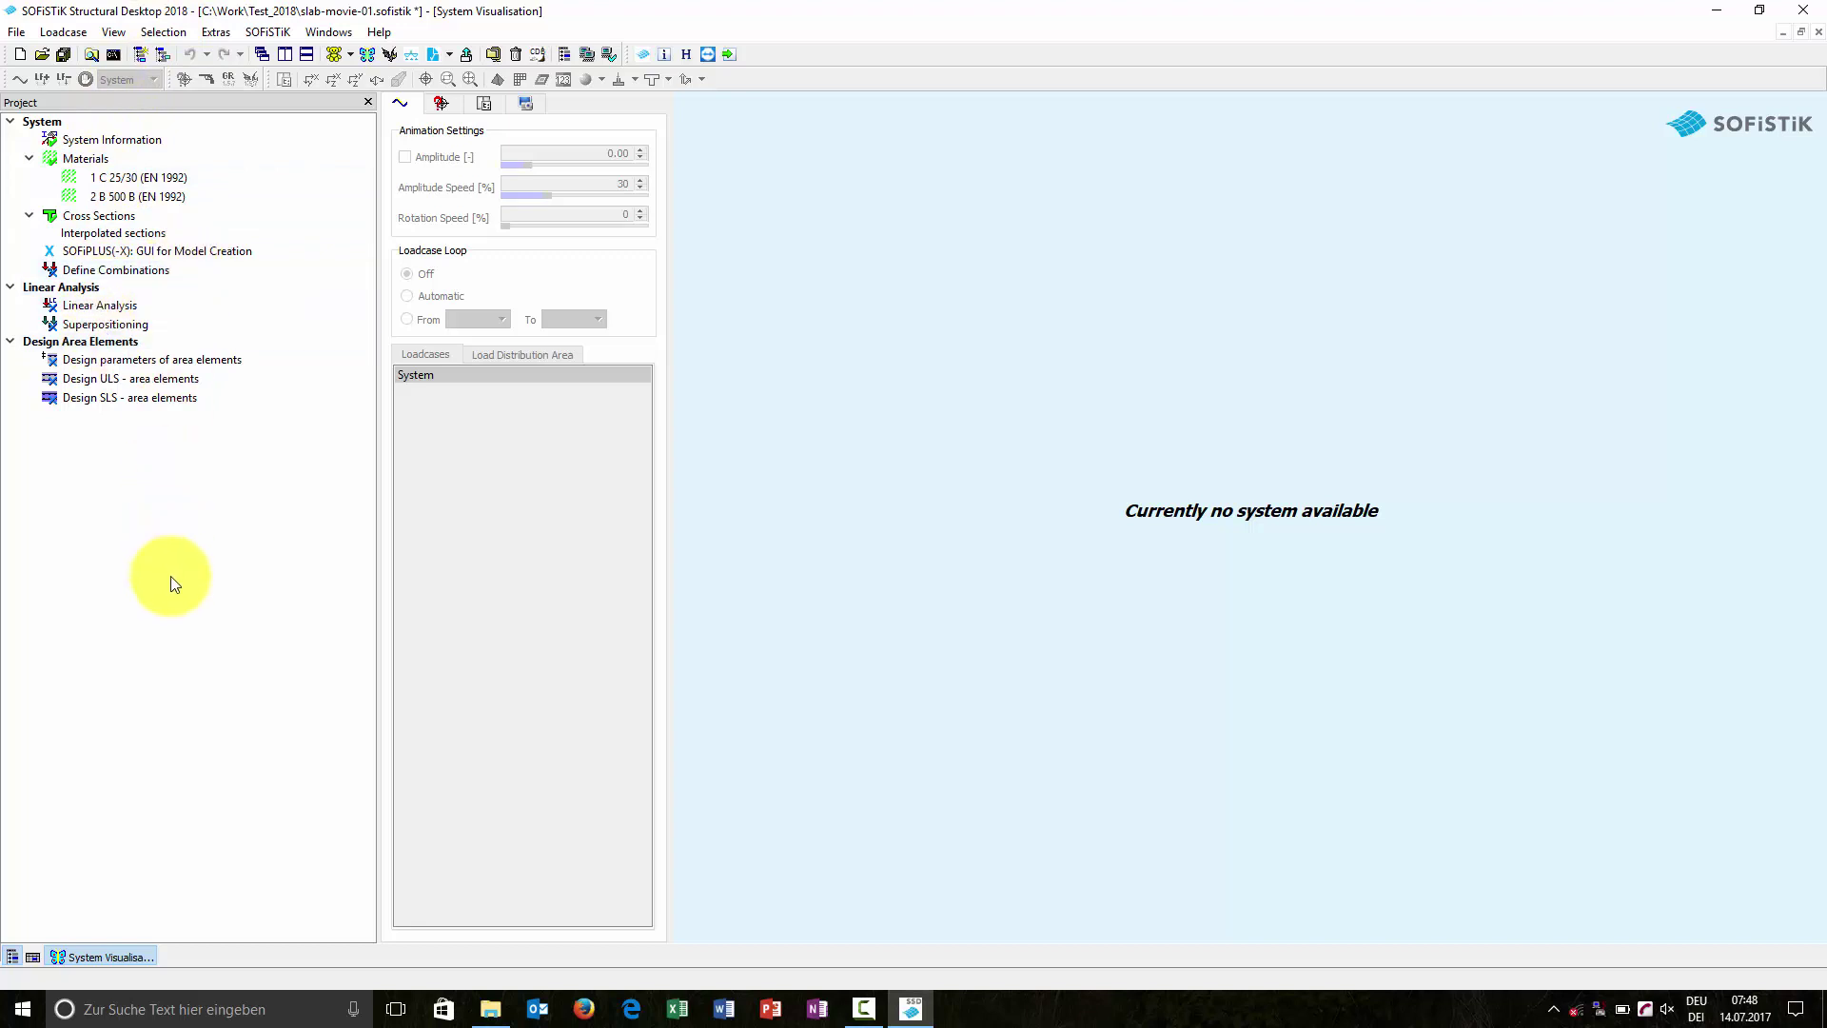
right_click(168, 636)
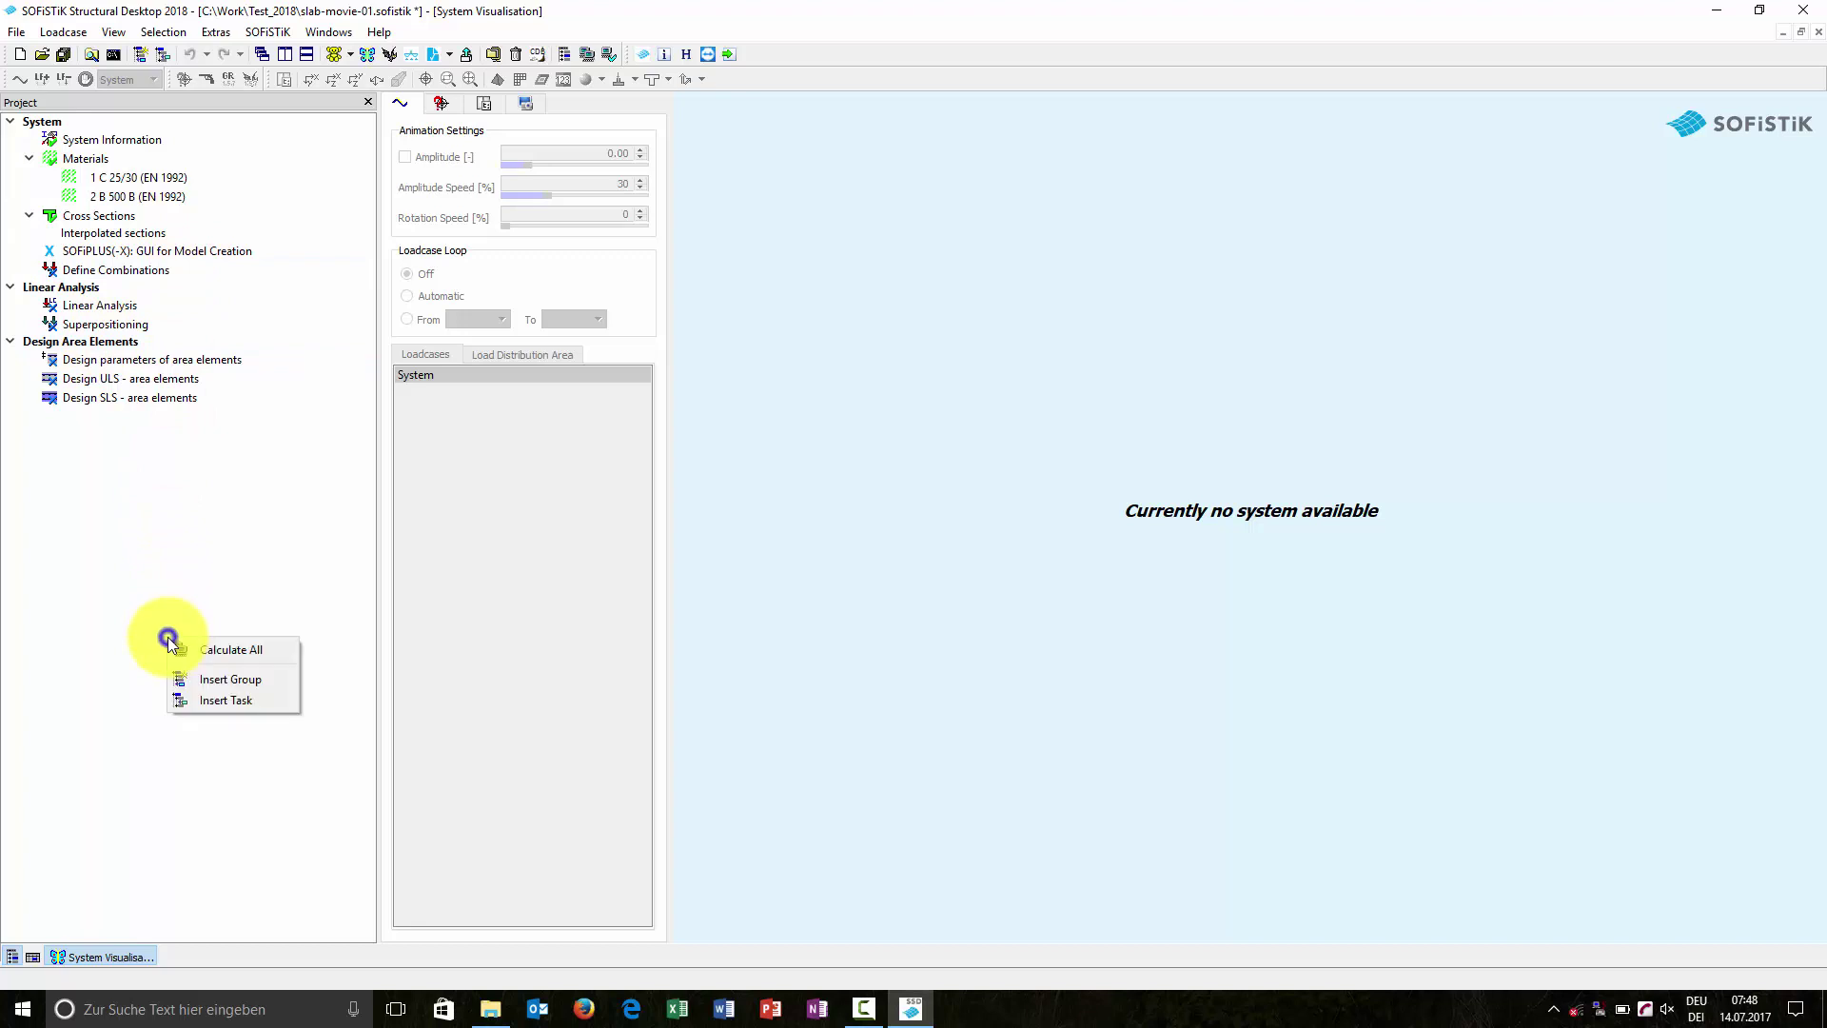
click(218, 702)
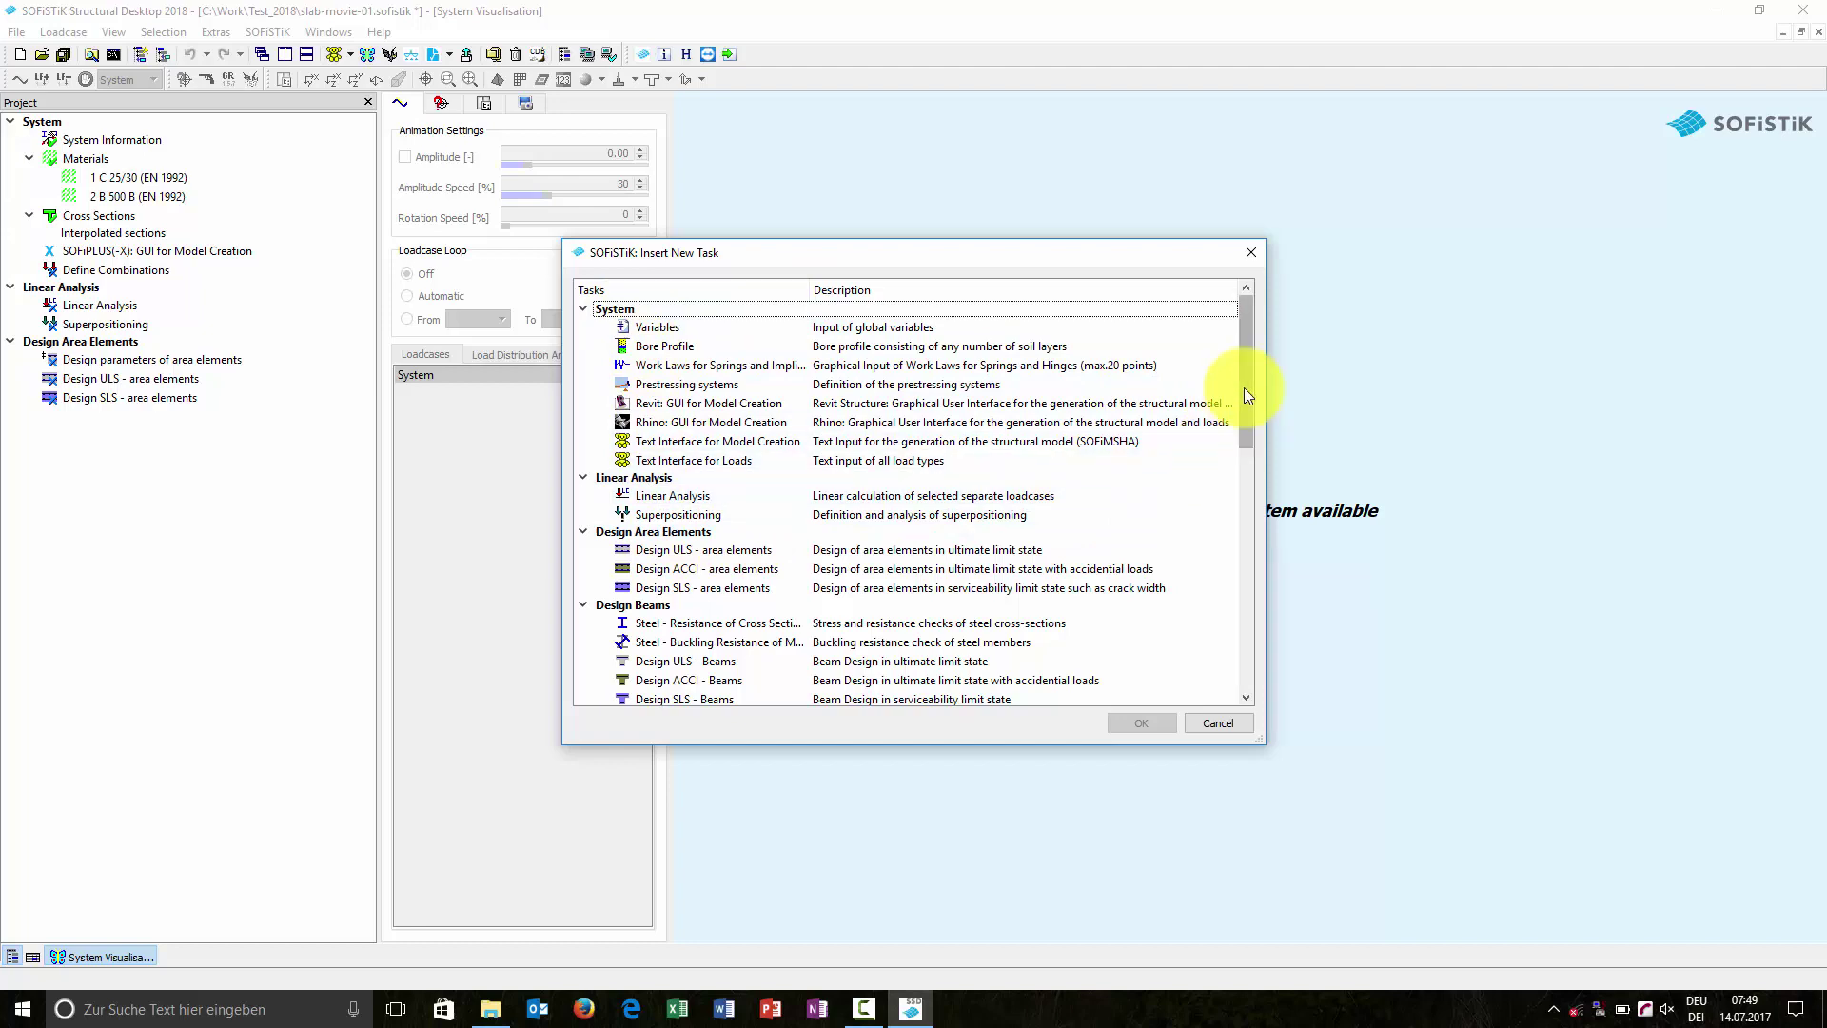
drag(1243, 392, 1252, 516)
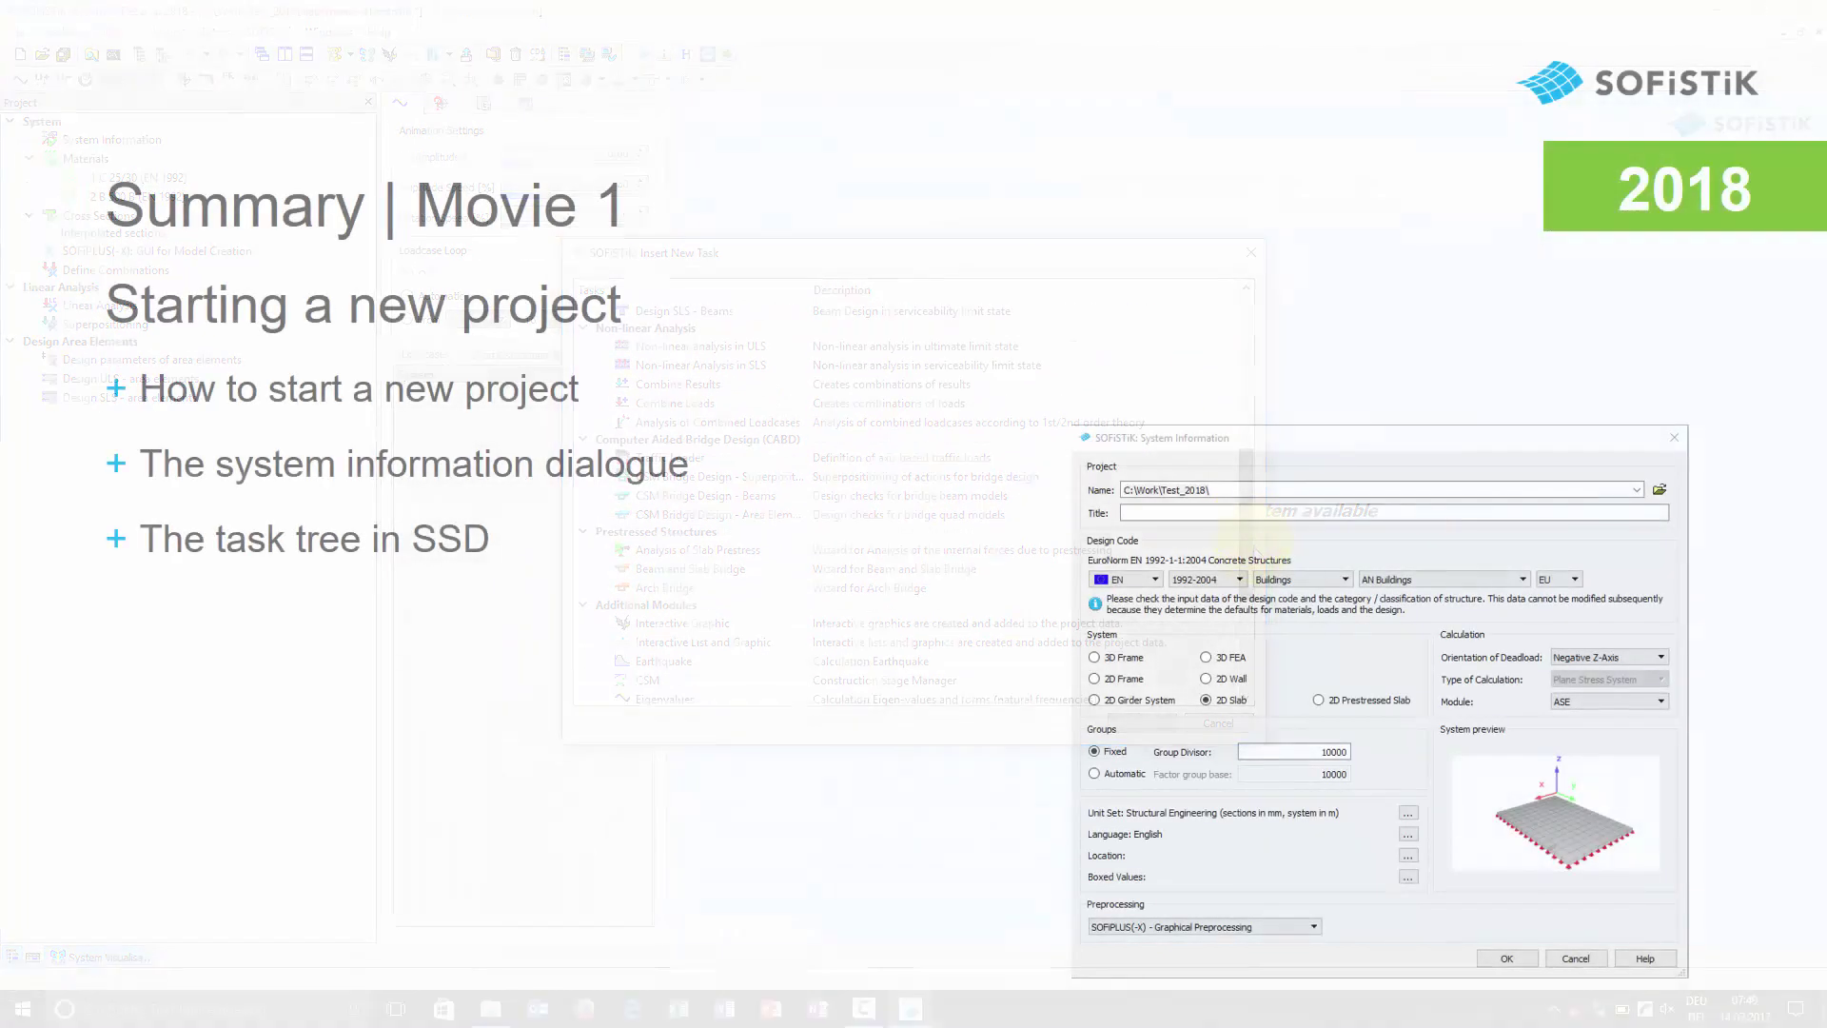